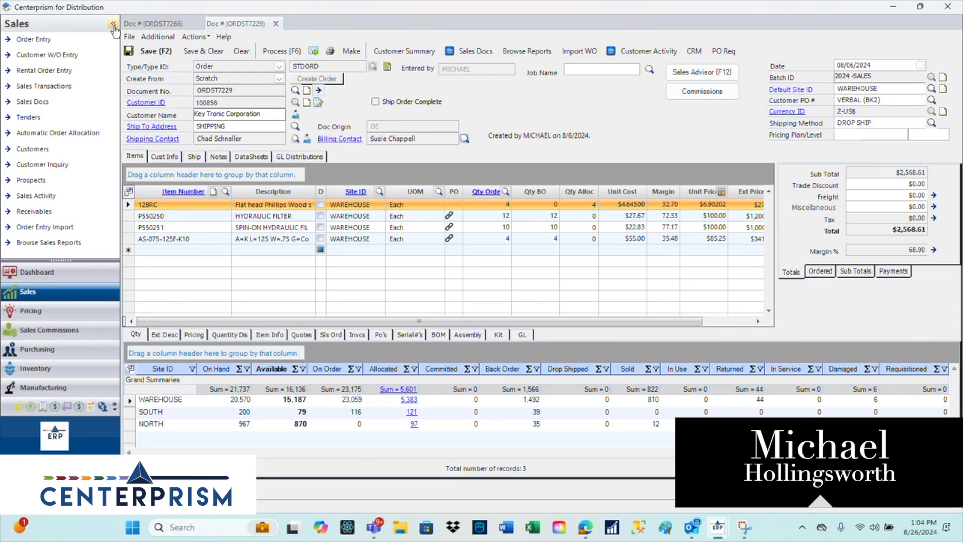
- Collapse the navigation pane and add item 11BRC with an ordered quantity of 2 to the empty order
{"action": "left_click", "coordinate": [74, 21]}
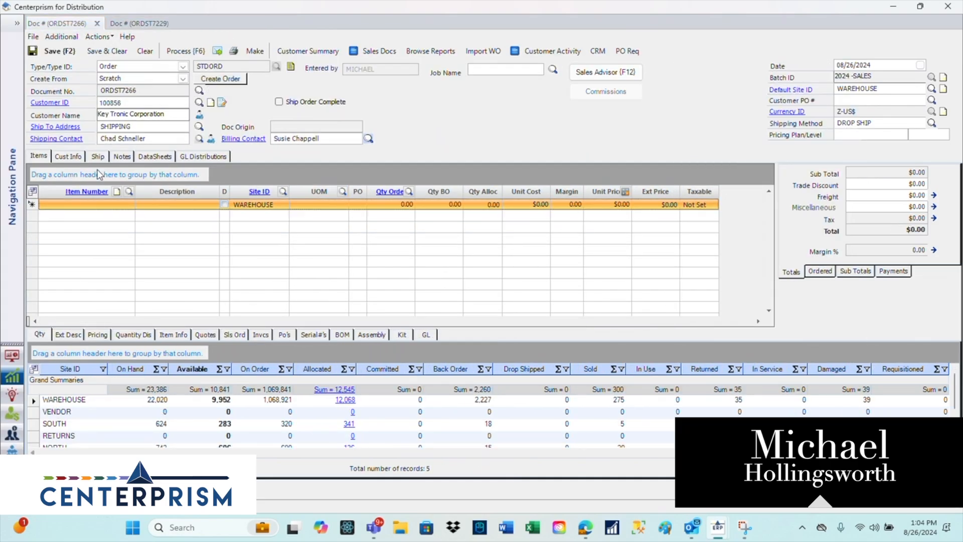
{"action": "left_click", "coordinate": [70, 203]}
{"action": "type", "text": "118C"}
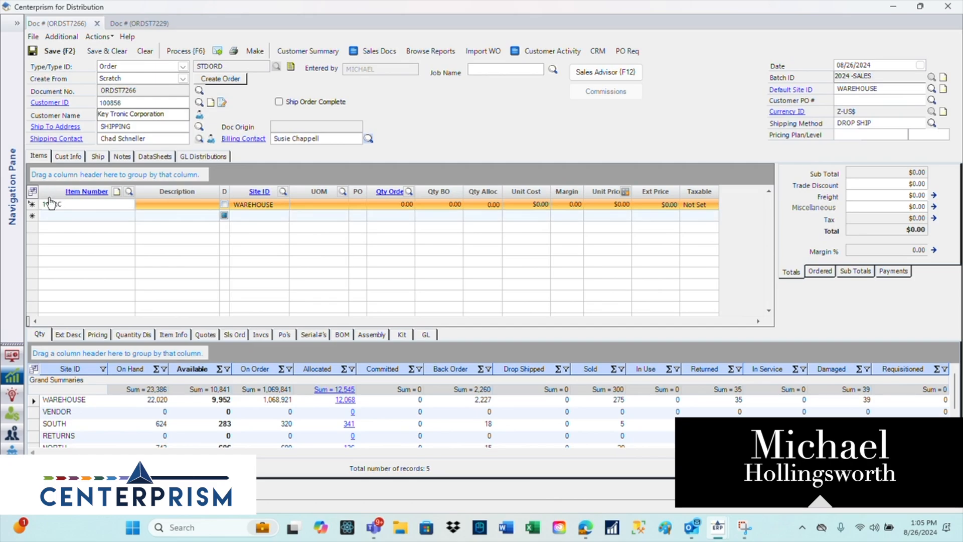
{"action": "key", "text": "Tab"}
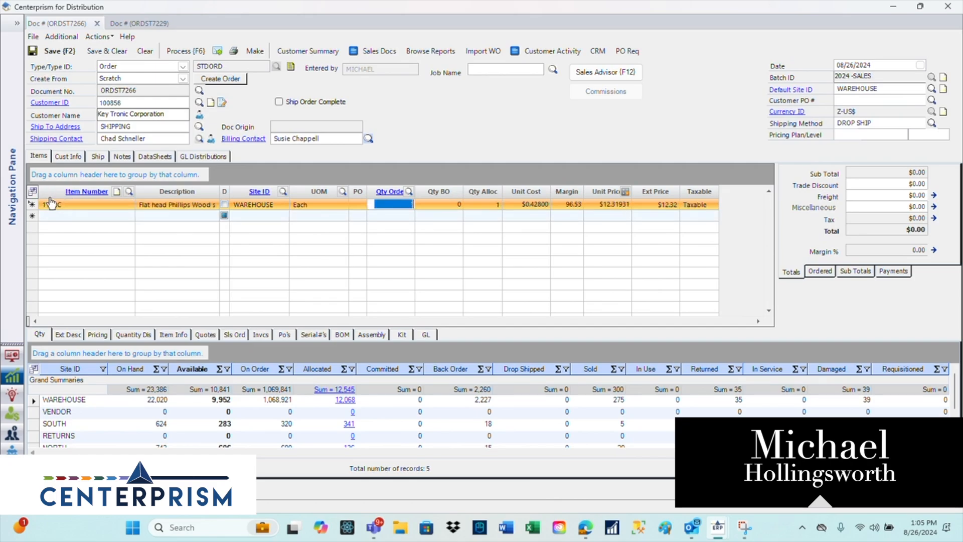
{"action": "type", "text": "2"}
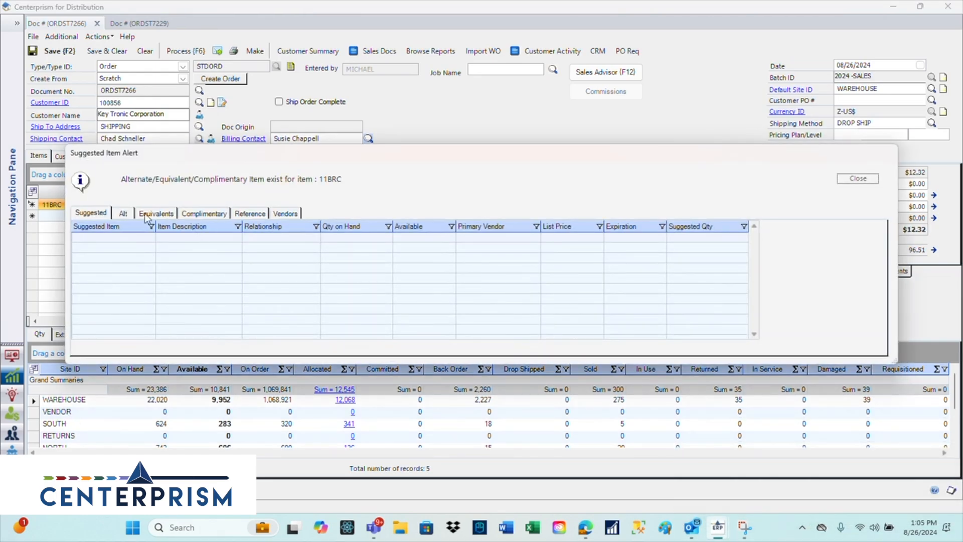
- Review the alternate and equivalent items suggested for 11BRC, and close the suggestion alert
{"action": "left_click", "coordinate": [131, 215]}
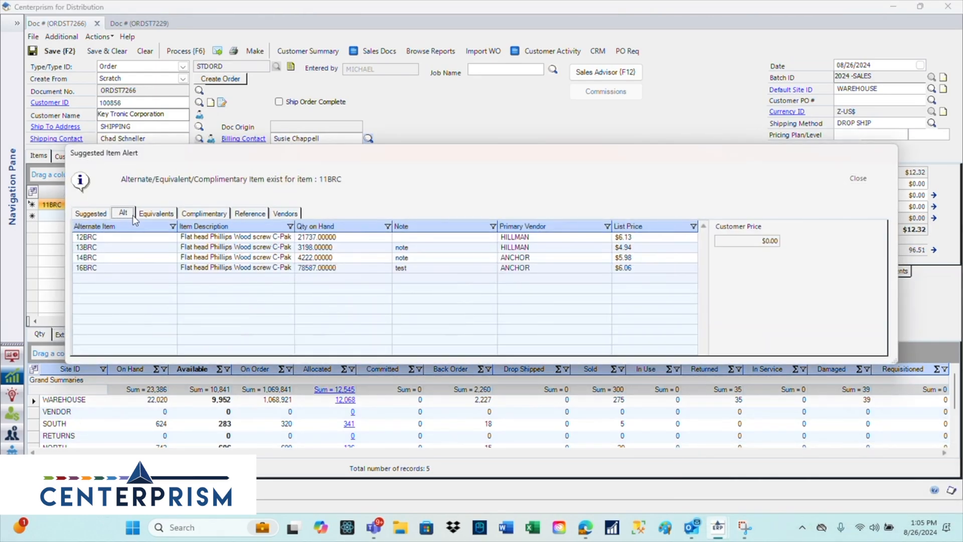
{"action": "left_click", "coordinate": [159, 215]}
{"action": "left_click", "coordinate": [858, 179]}
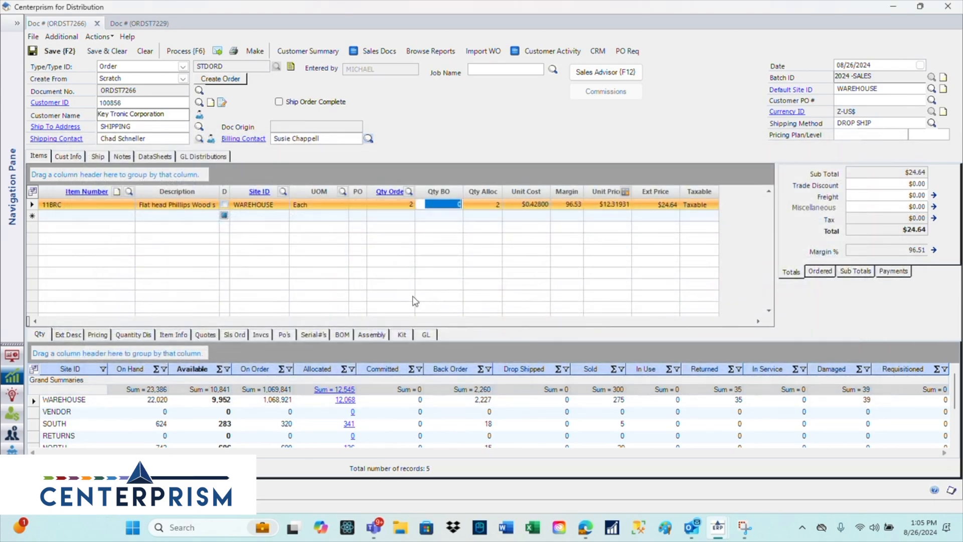
- View the past quotes for 11BRC, and filter its sales orders to the current order's customer ID
{"action": "left_click", "coordinate": [211, 335]}
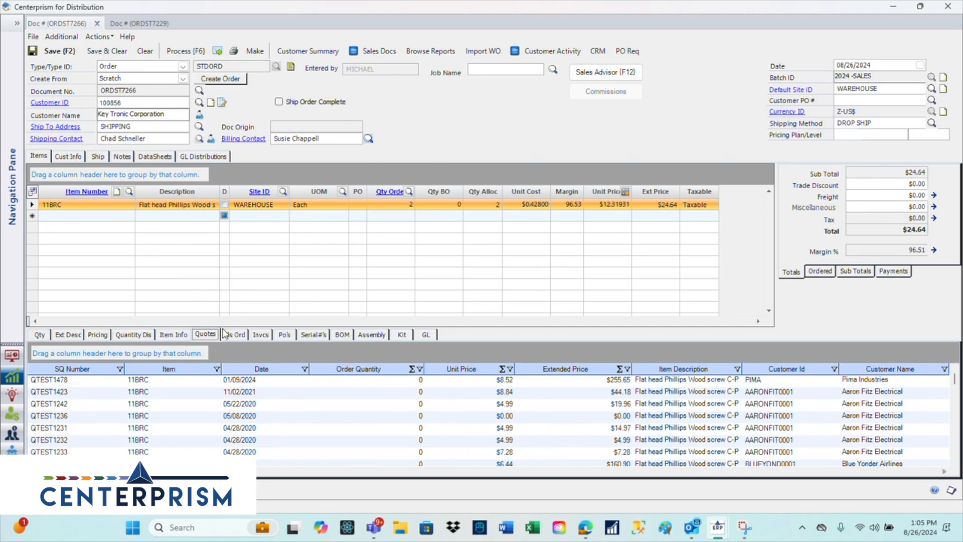
{"action": "left_click", "coordinate": [234, 334]}
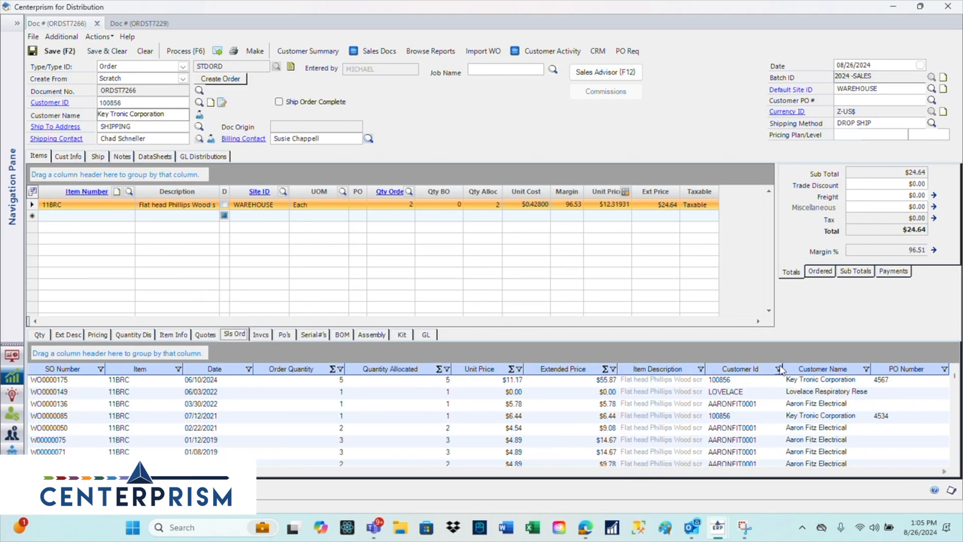
{"action": "left_click", "coordinate": [779, 369]}
{"action": "scroll", "coordinate": [778, 422], "scroll_direction": "down", "scroll_amount": 5}
{"action": "scroll", "coordinate": [778, 422], "scroll_direction": "up", "scroll_amount": 5}
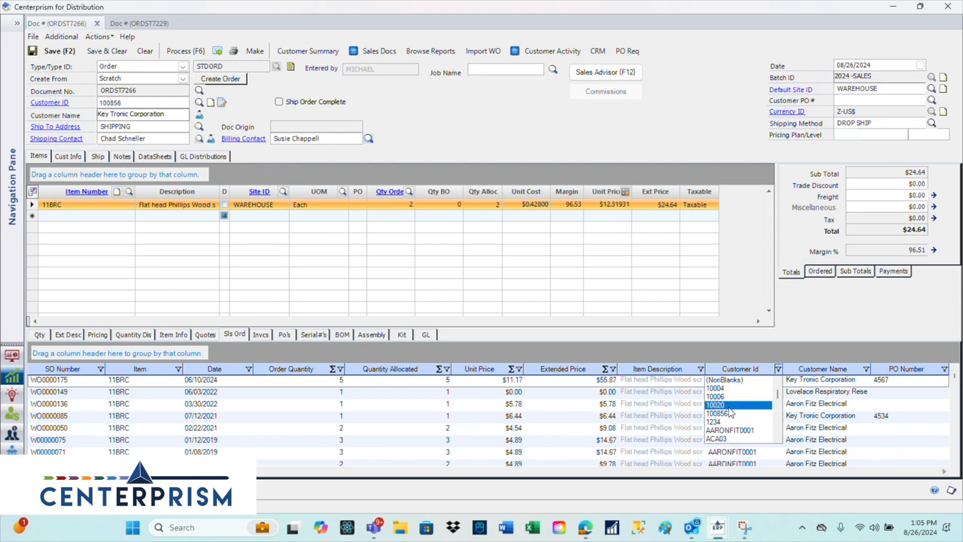
{"action": "left_click", "coordinate": [729, 413]}
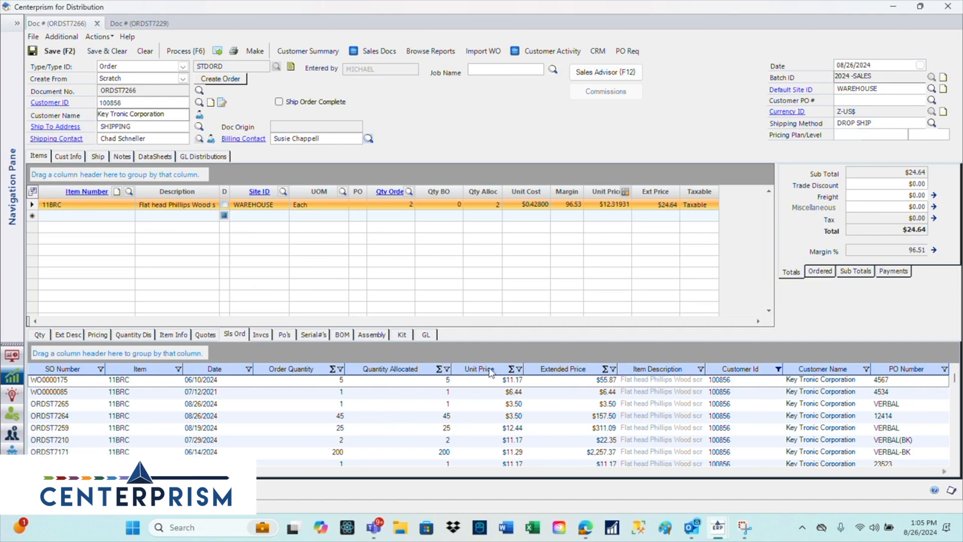
- Narrow the listed 11BRC sales orders to those with a unit price of $3.50
{"action": "left_click", "coordinate": [519, 370]}
{"action": "mouse_move", "coordinate": [518, 390]}
{"action": "left_mouse_down"}
{"action": "mouse_move", "coordinate": [519, 416]}
{"action": "mouse_move", "coordinate": [518, 396]}
{"action": "left_mouse_up"}
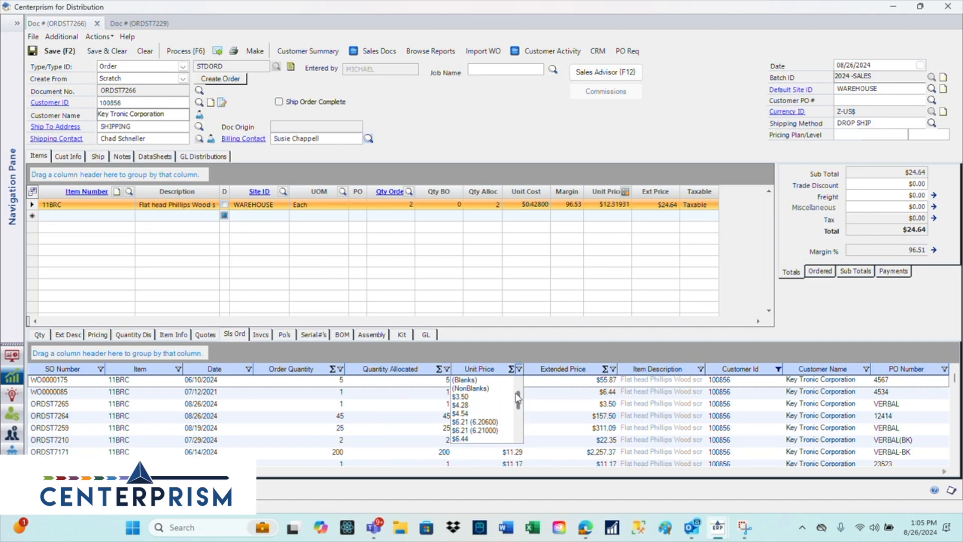
{"action": "left_click", "coordinate": [490, 400]}
- Open the inquiry for the sales order with 45 units of 11BRC, read its notes and close it
{"action": "left_click", "coordinate": [327, 392]}
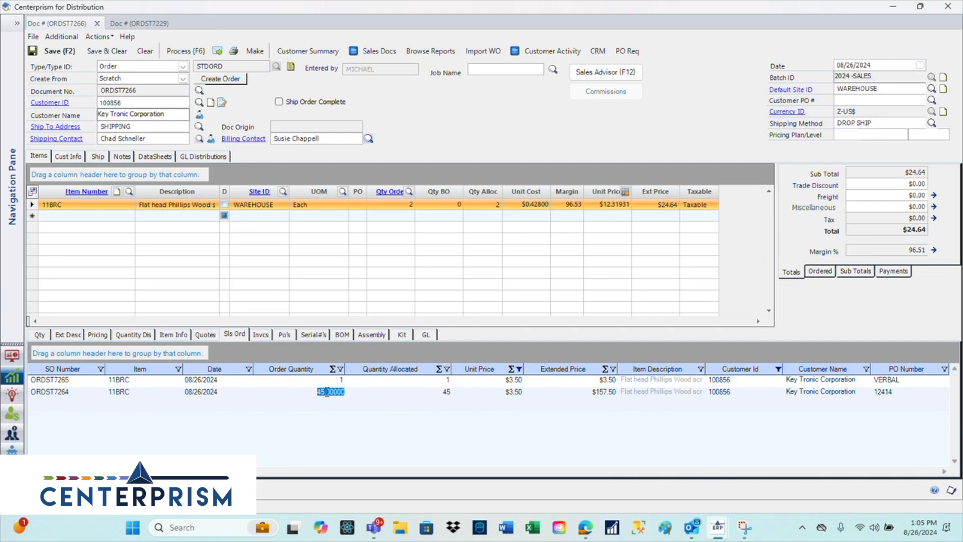
{"action": "double_click", "coordinate": [328, 392]}
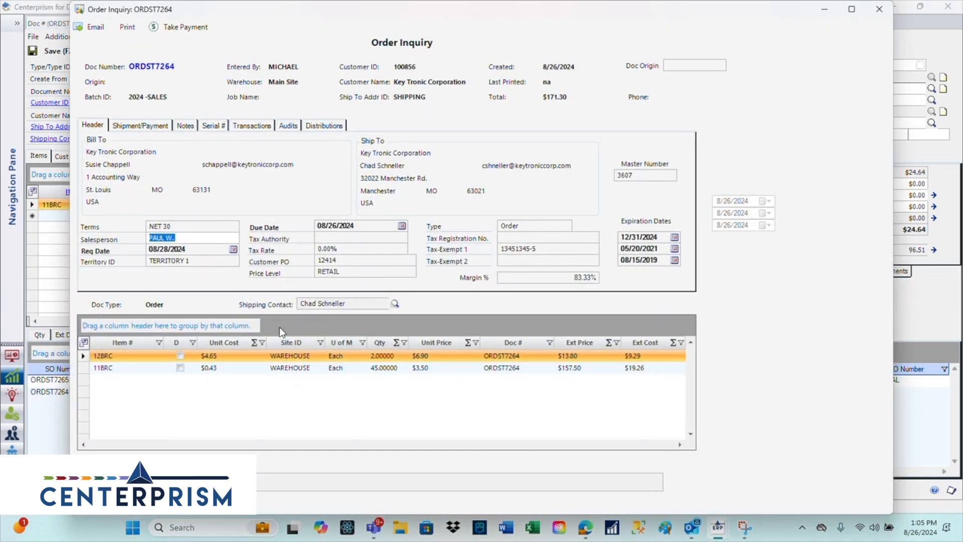
{"action": "left_click", "coordinate": [186, 126]}
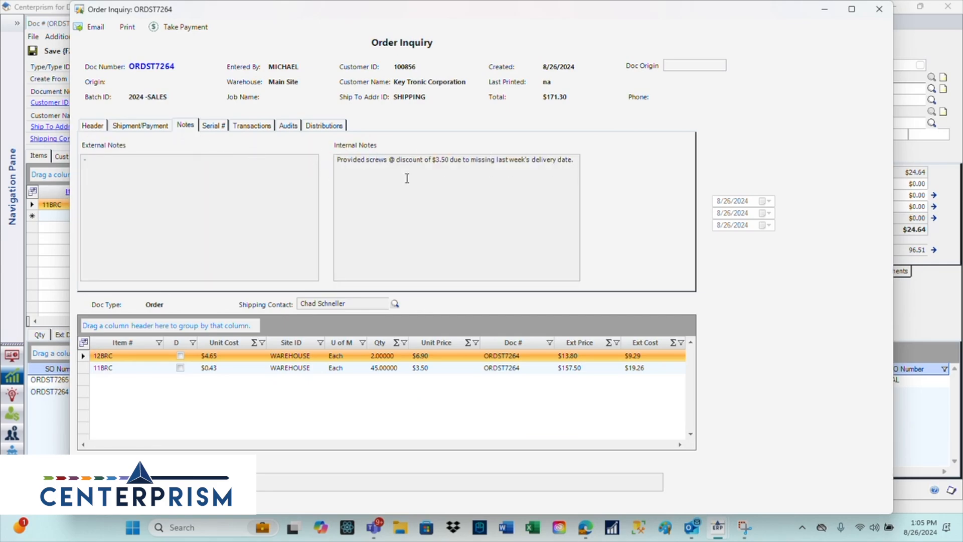
{"action": "left_click", "coordinate": [879, 9]}
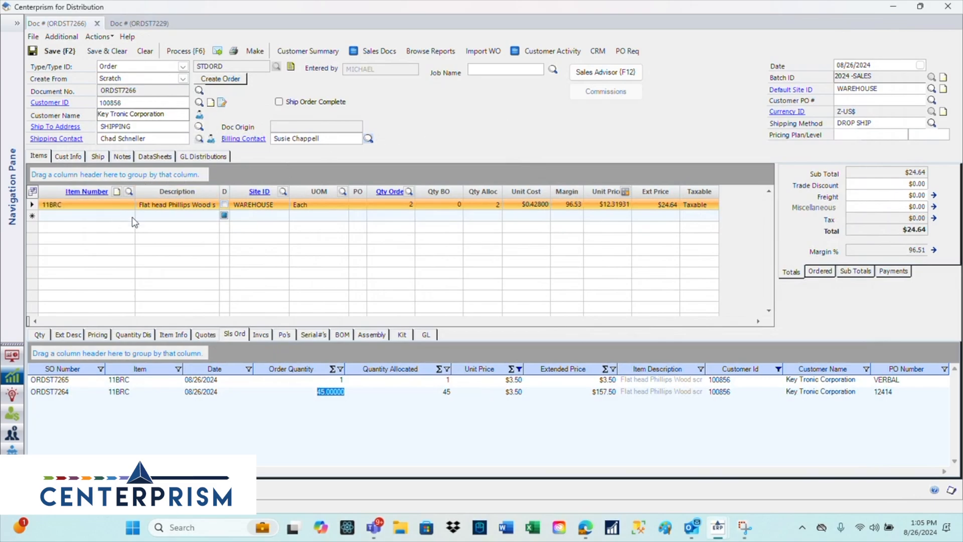
- Look up items for a new order line, filtering by description "screw" and item number "19"
{"action": "left_click", "coordinate": [118, 216]}
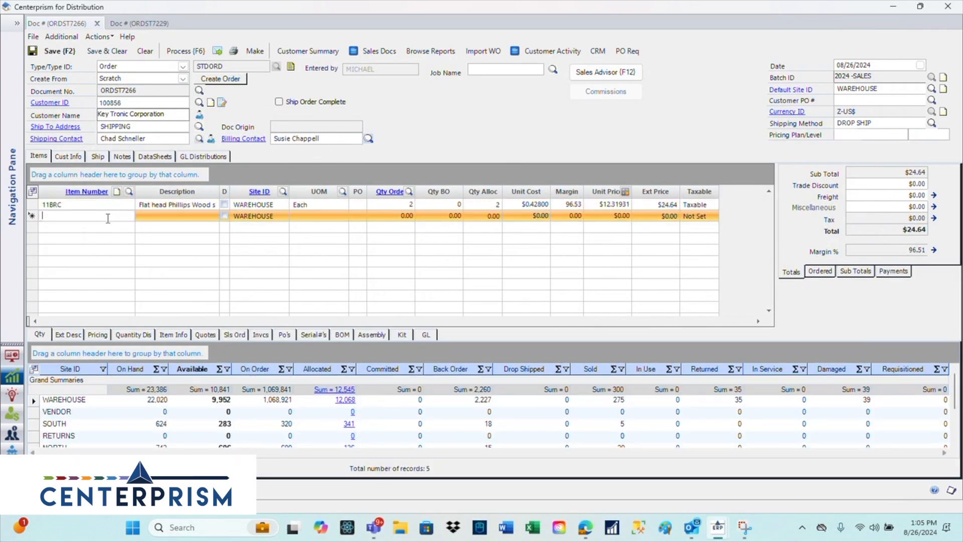
{"action": "left_click", "coordinate": [129, 191]}
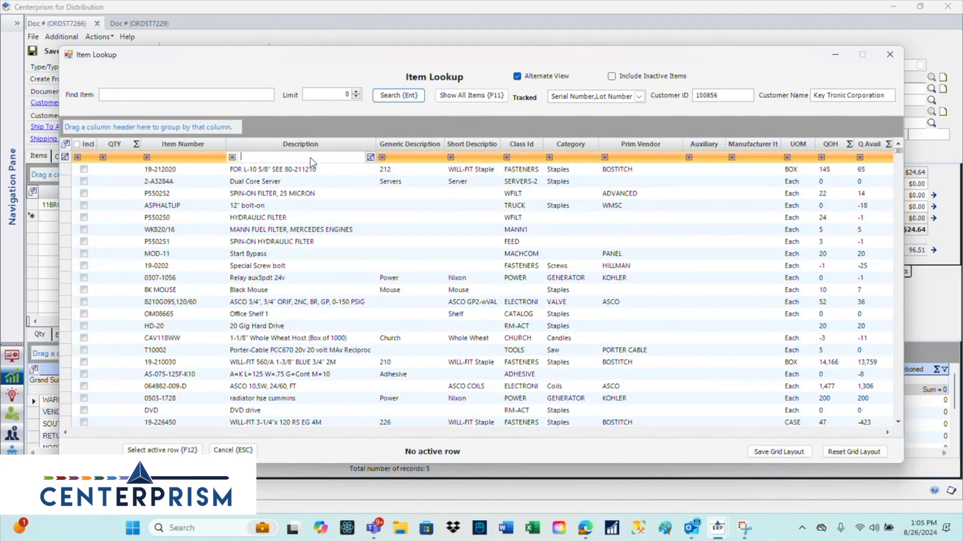
{"action": "left_click", "coordinate": [297, 159]}
{"action": "type", "text": "screw"}
{"action": "left_click", "coordinate": [189, 157]}
{"action": "type", "text": "19"}
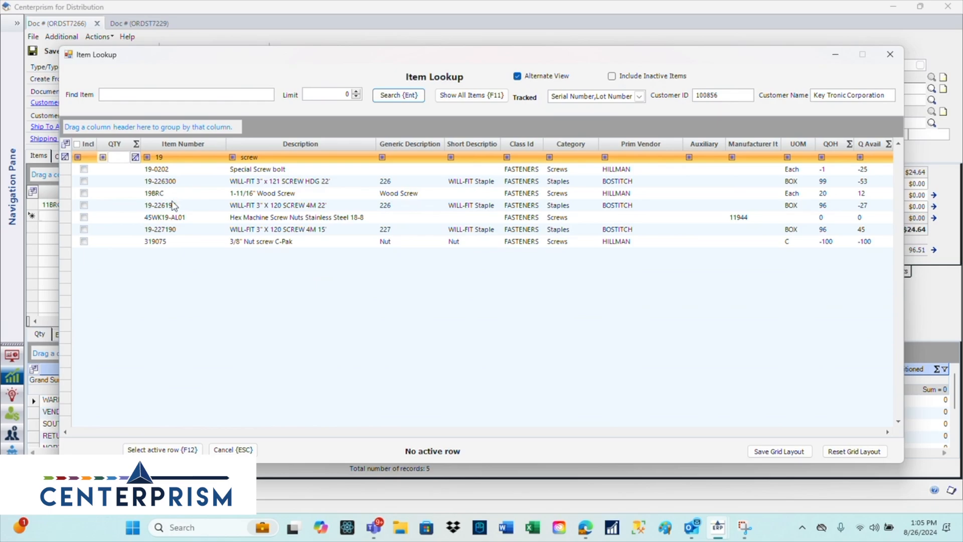
- Add items 19-0202 with quantity 2, 19-226300 with quantity 3 and 19-226190 with quantity 2 to the order
{"action": "left_click", "coordinate": [110, 170]}
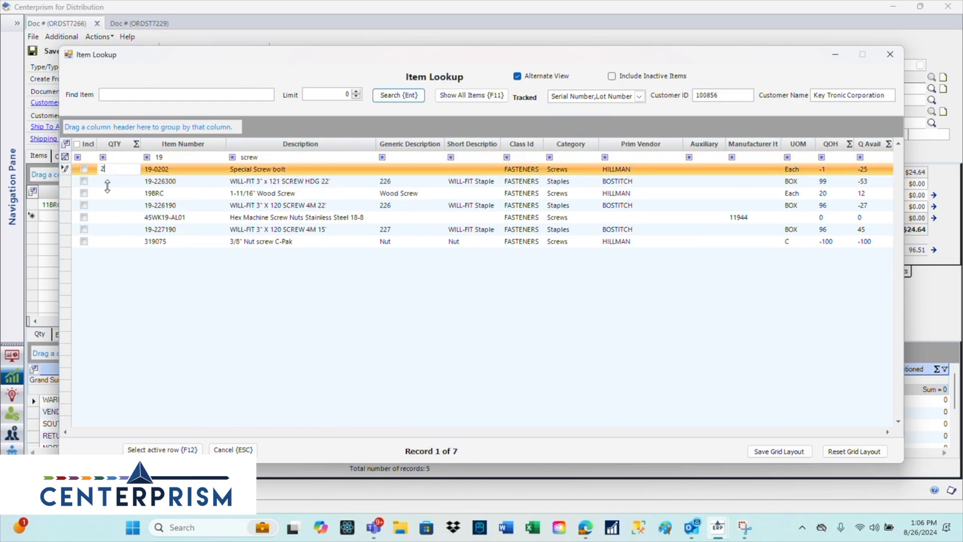
{"action": "key", "text": "Return"}
{"action": "left_click", "coordinate": [107, 182]}
{"action": "type", "text": "3"}
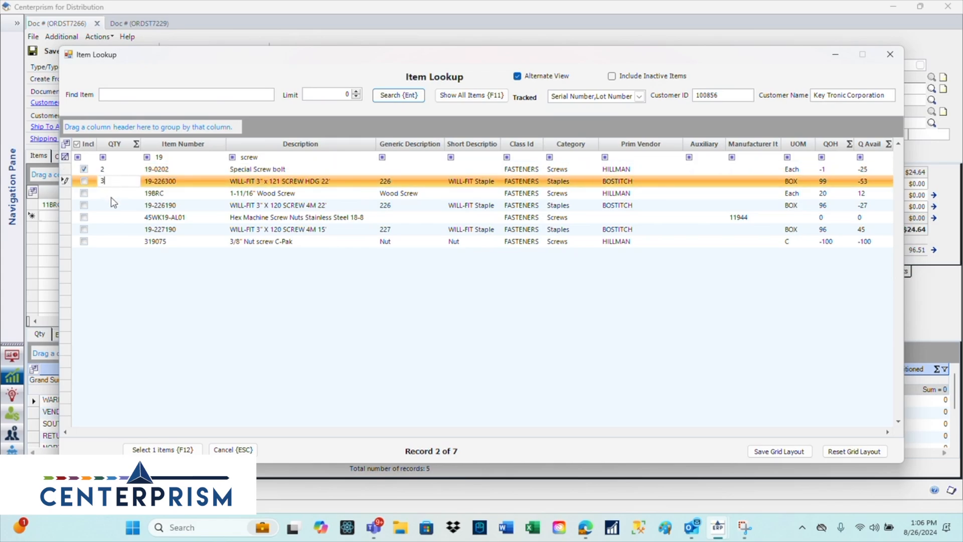
{"action": "left_click", "coordinate": [106, 207]}
{"action": "type", "text": "2"}
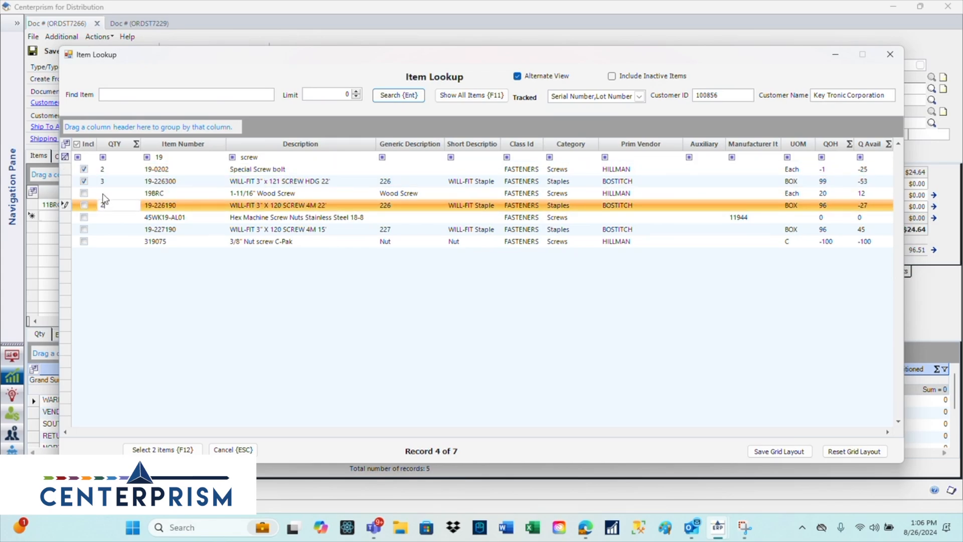
{"action": "left_click", "coordinate": [155, 447]}
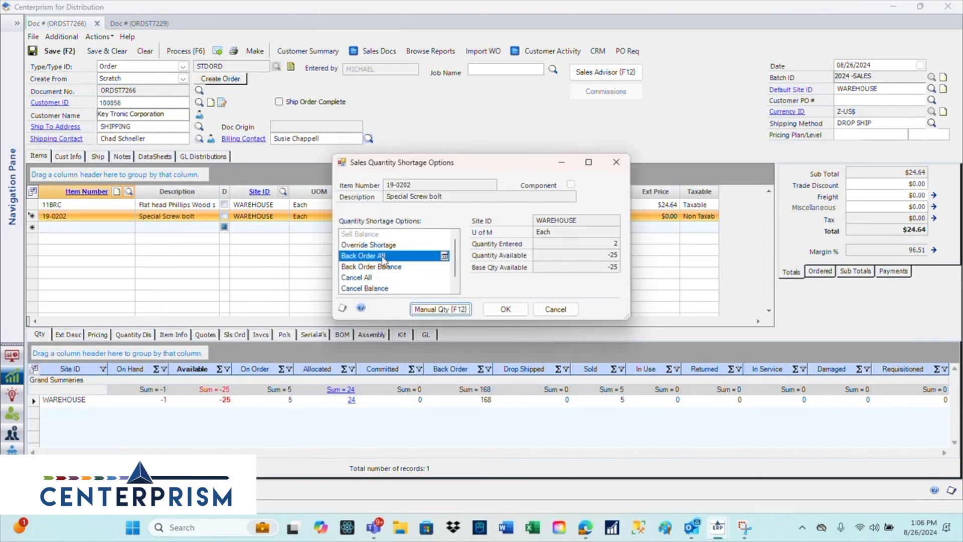
- Resolve the quantity shortages by back-ordering the full quantities of items 19-0202 and 19-226190
{"action": "left_click", "coordinate": [505, 310]}
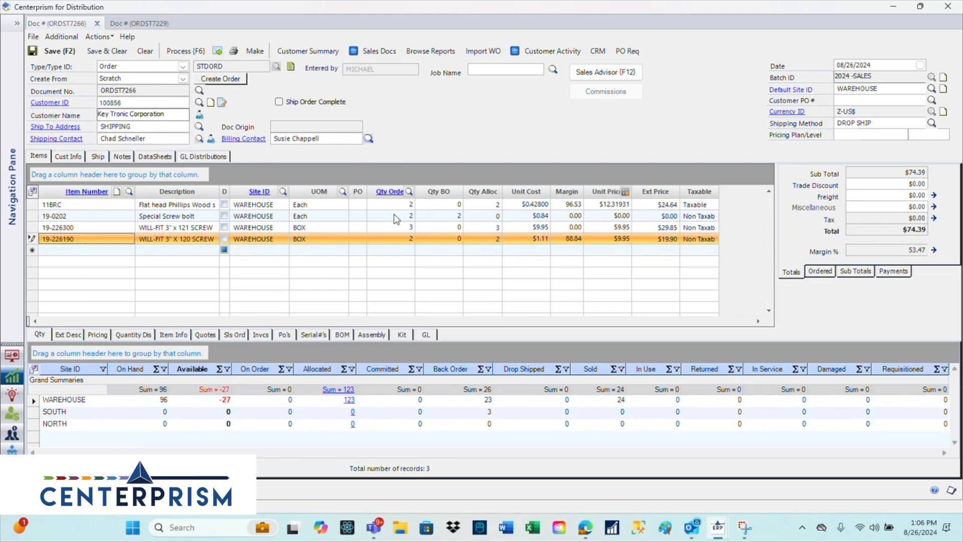
{"action": "left_click", "coordinate": [499, 309]}
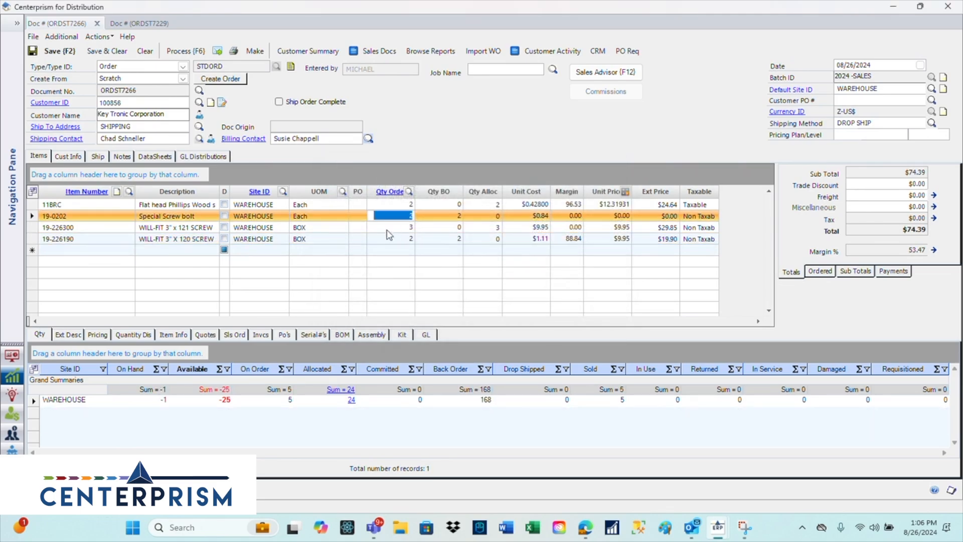
{"action": "left_click", "coordinate": [109, 251]}
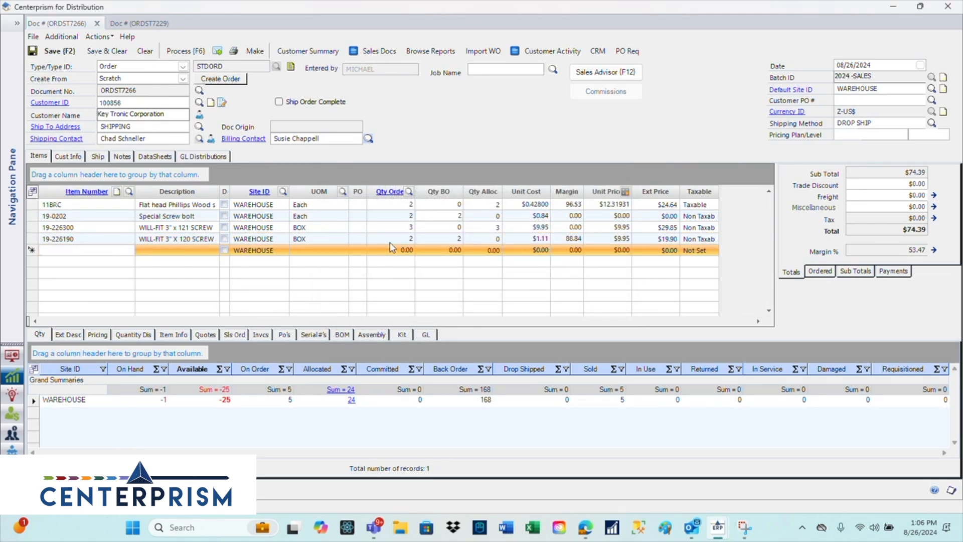
- Open the Sales Advisor for the customer and examine the invoice history of items 12BRC and 11BRC
{"action": "left_click", "coordinate": [631, 77]}
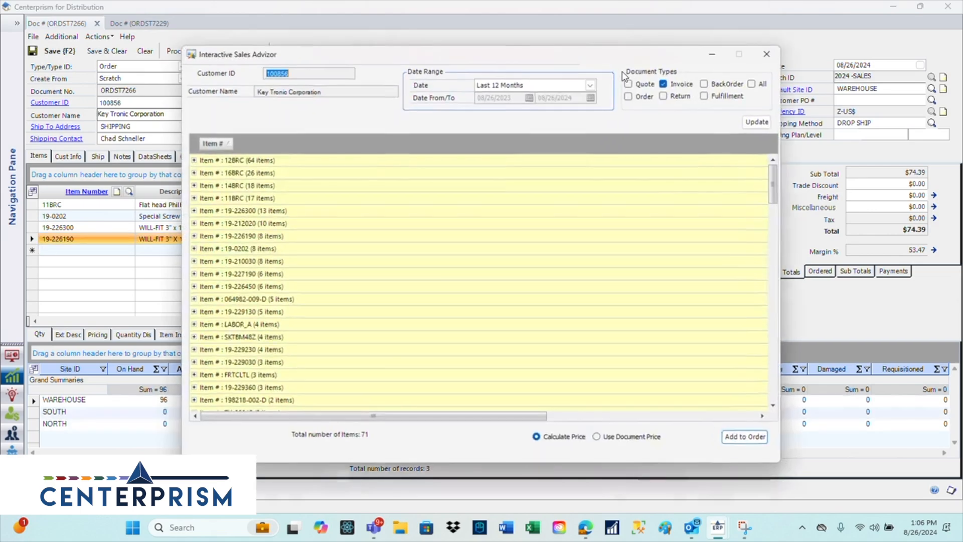
{"action": "left_click", "coordinate": [194, 160]}
{"action": "left_click", "coordinate": [194, 160]}
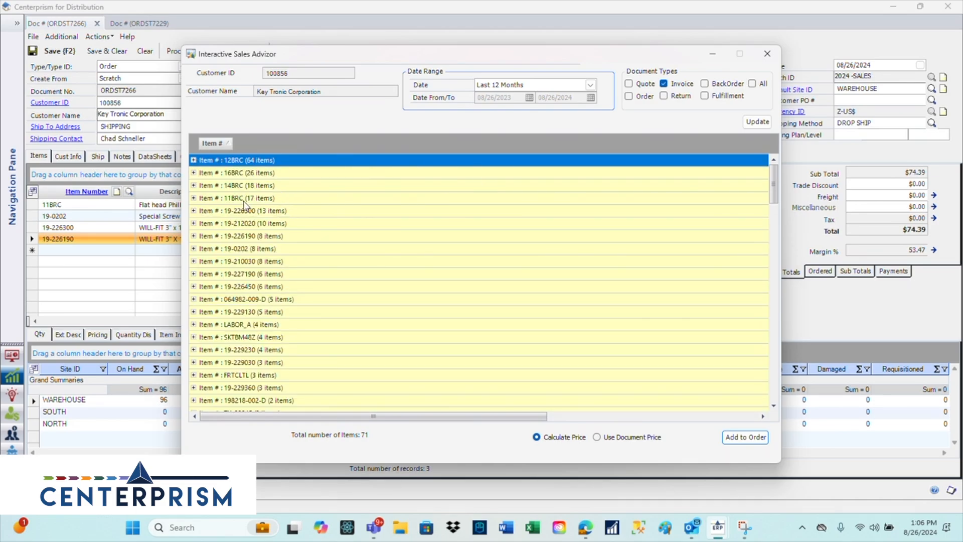
{"action": "left_click", "coordinate": [194, 199]}
{"action": "left_click", "coordinate": [193, 199]}
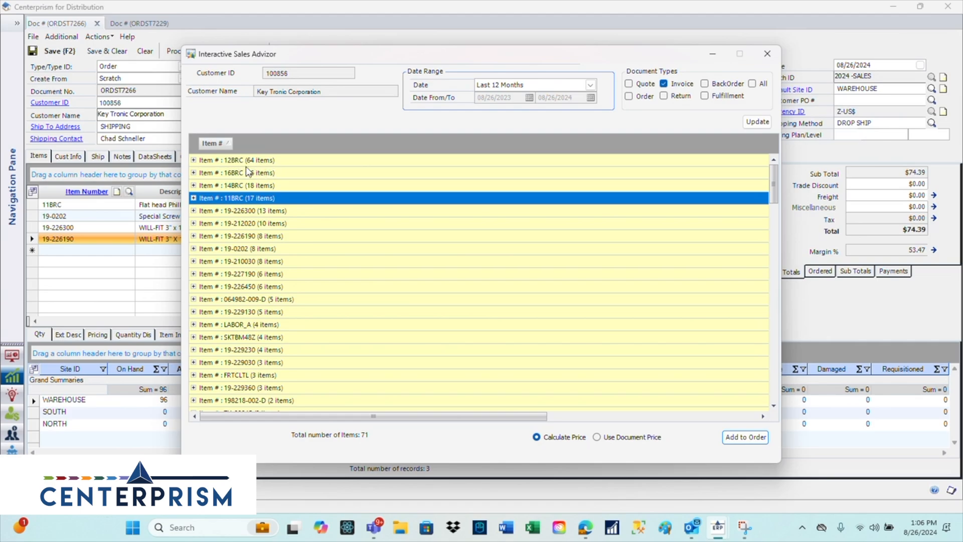
- Enter a quantity of 30 for item 16BRC on its 11/02/2021 invoice line and collapse that item group
{"action": "left_click", "coordinate": [193, 173]}
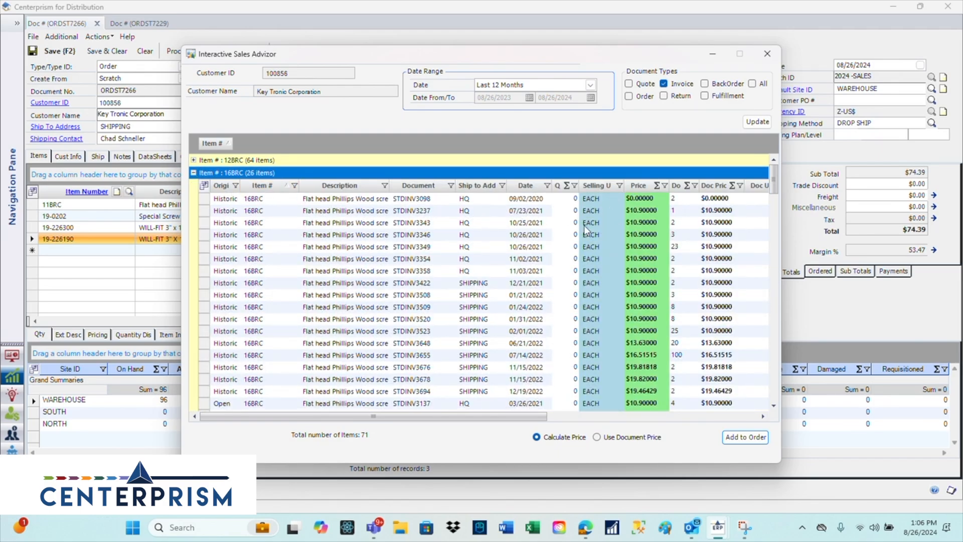
{"action": "left_click", "coordinate": [572, 258]}
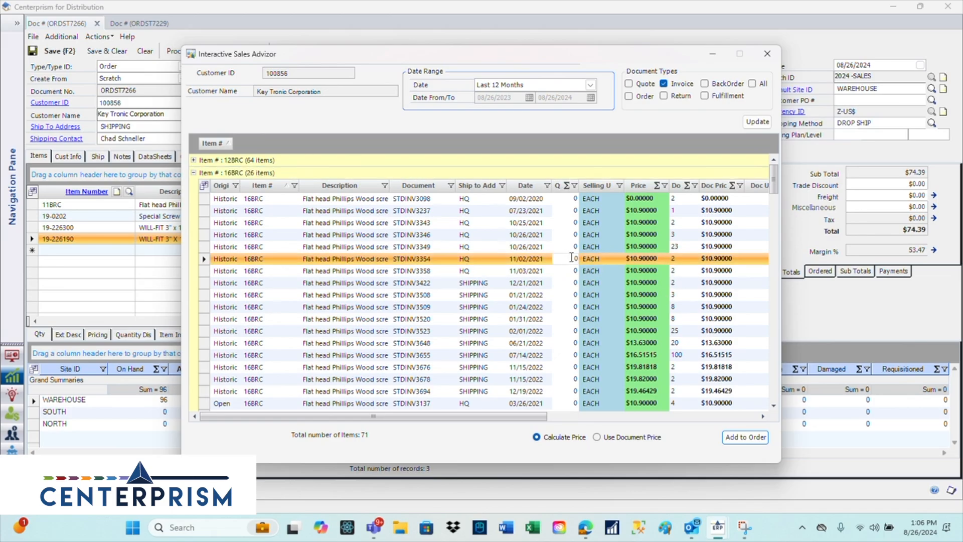
{"action": "left_click", "coordinate": [583, 260]}
{"action": "type", "text": "30"}
{"action": "left_click", "coordinate": [193, 173]}
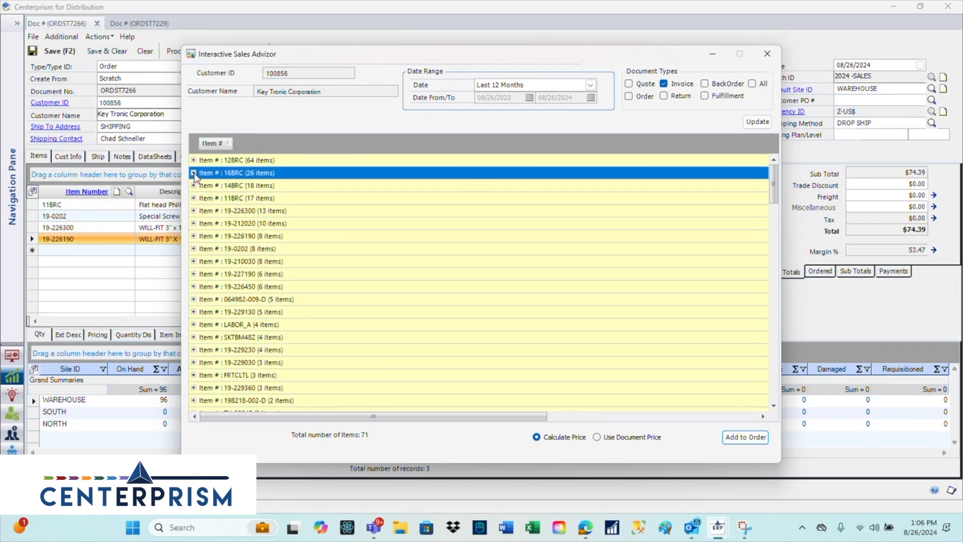
- Enter a quantity of 20 for item 19-210030 on its 11/03/2021 invoice line
{"action": "left_click", "coordinate": [193, 261]}
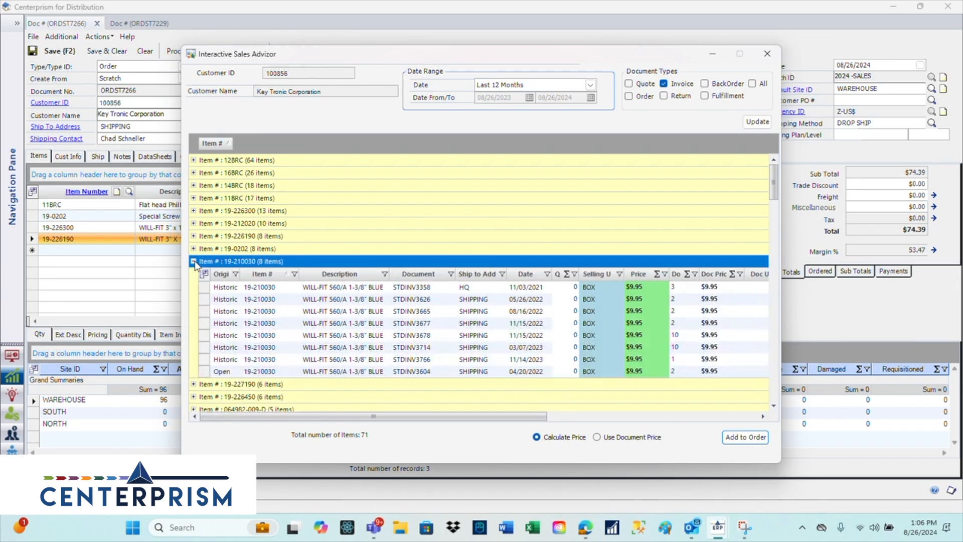
{"action": "left_click", "coordinate": [570, 288]}
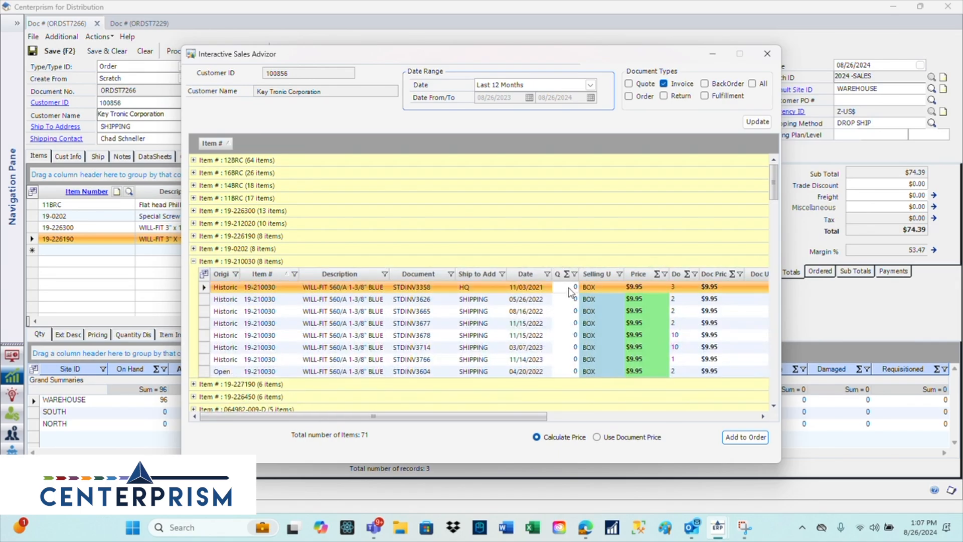
{"action": "type", "text": "20"}
- Enter a quantity of 20 for item 14BRC on its 07/22/2021 invoice line
{"action": "left_click", "coordinate": [194, 185]}
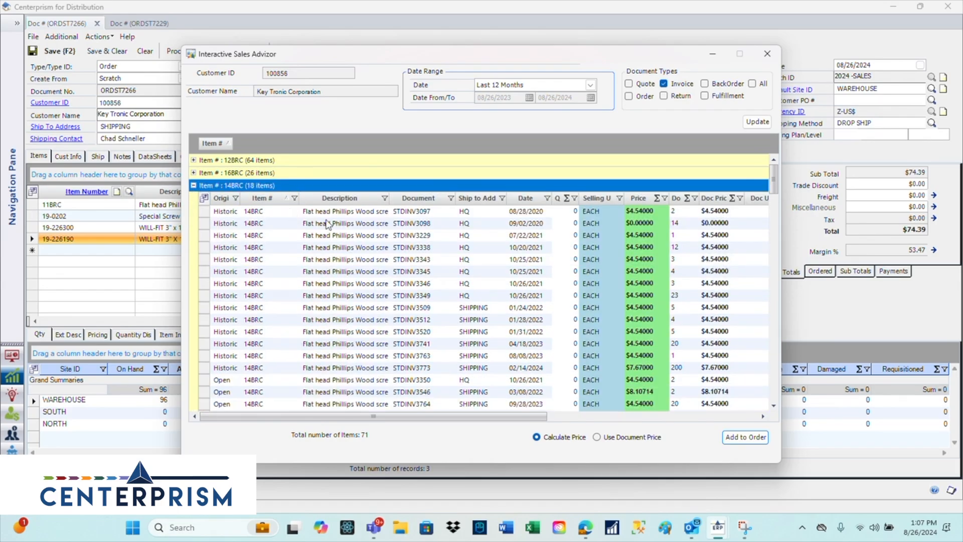
{"action": "left_click", "coordinate": [573, 235]}
{"action": "type", "text": "20"}
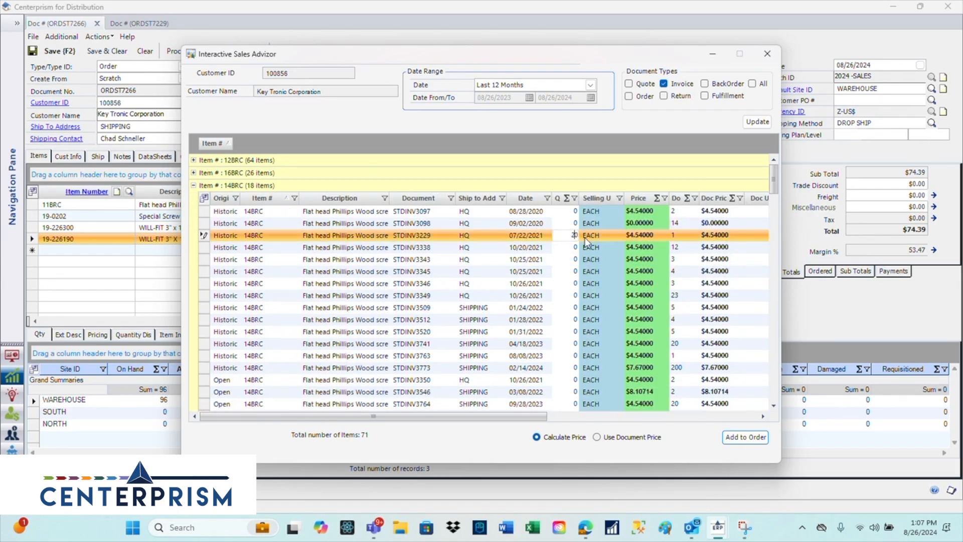
- Add the items chosen in the Sales Advisor to the order, enter a customer PO number and save the order
{"action": "left_click", "coordinate": [739, 437]}
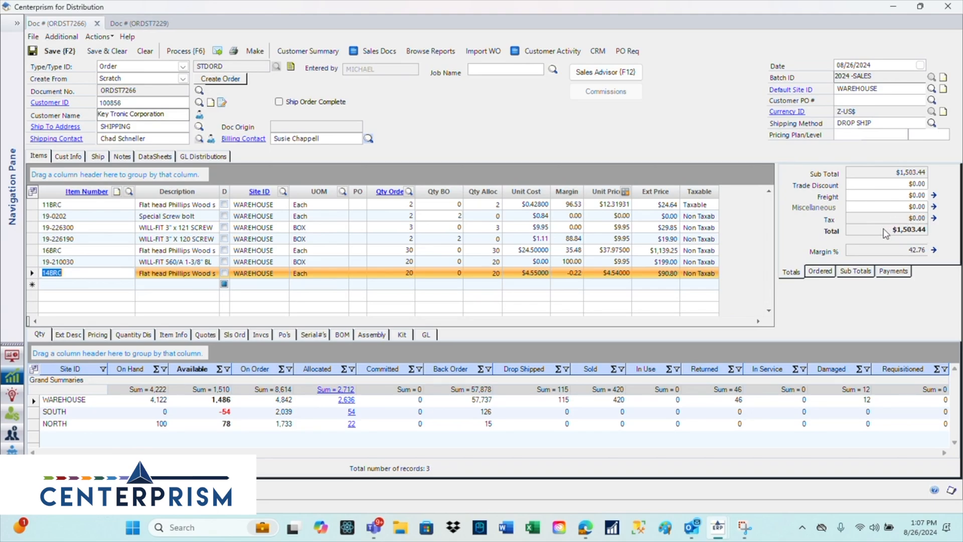
{"action": "left_click", "coordinate": [62, 55]}
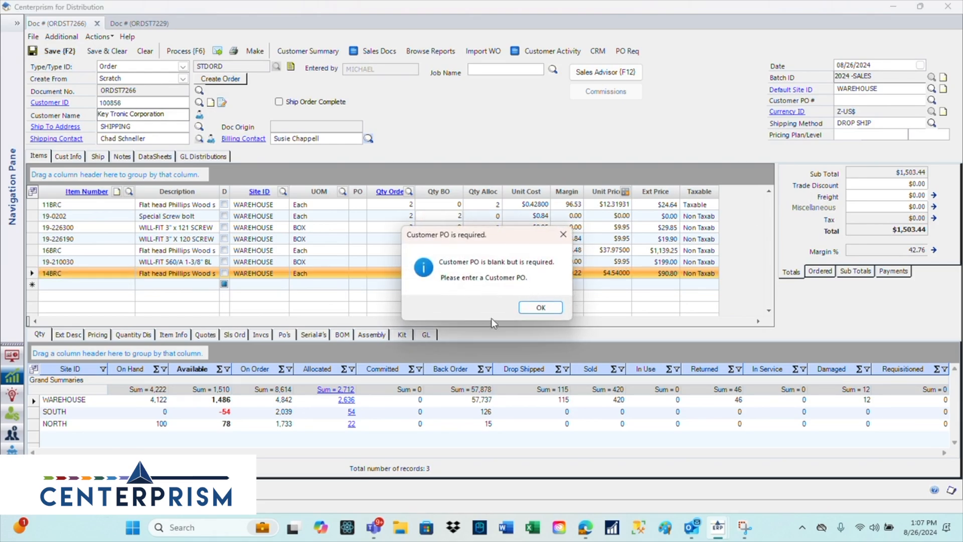
{"action": "left_click", "coordinate": [541, 307]}
{"action": "left_click", "coordinate": [876, 108]}
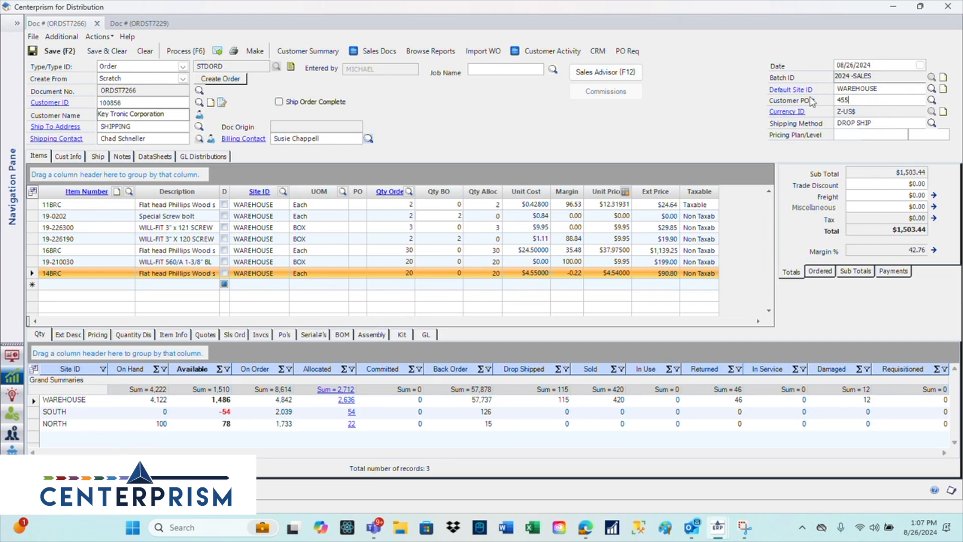
{"action": "left_click", "coordinate": [63, 55]}
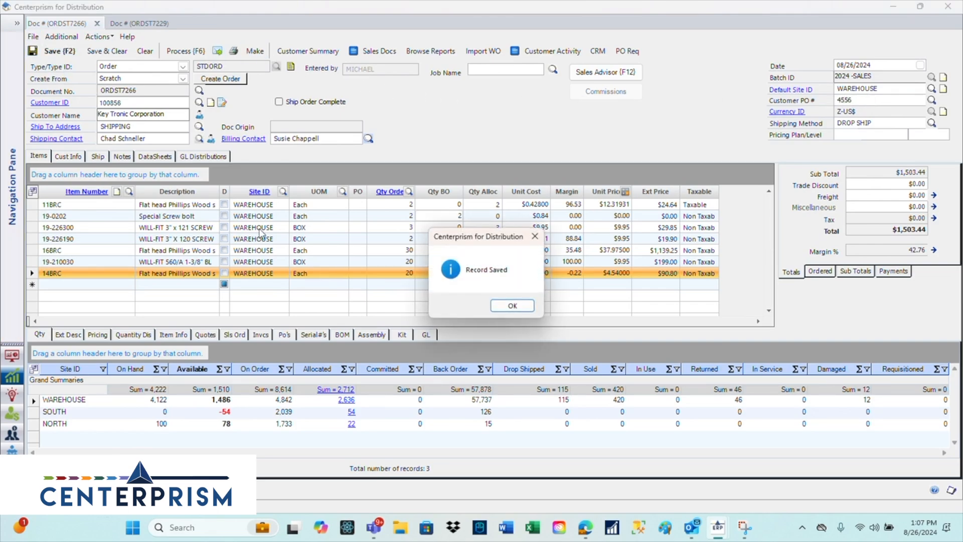
{"action": "left_click", "coordinate": [530, 306]}
{"action": "left_click", "coordinate": [517, 304]}
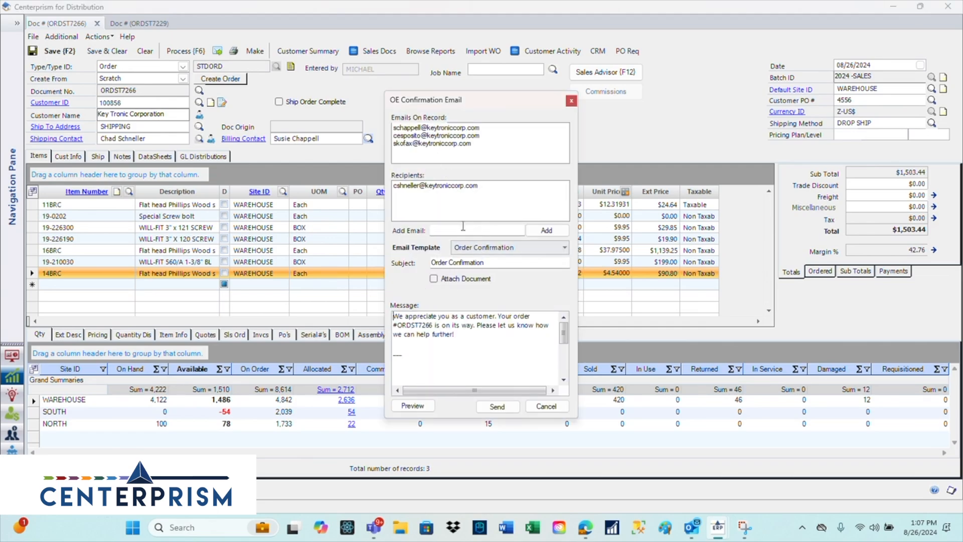
- Add and remove a second recipient on the order confirmation email, preview it in Outlook and send it to the original recipient
{"action": "double_click", "coordinate": [455, 136]}
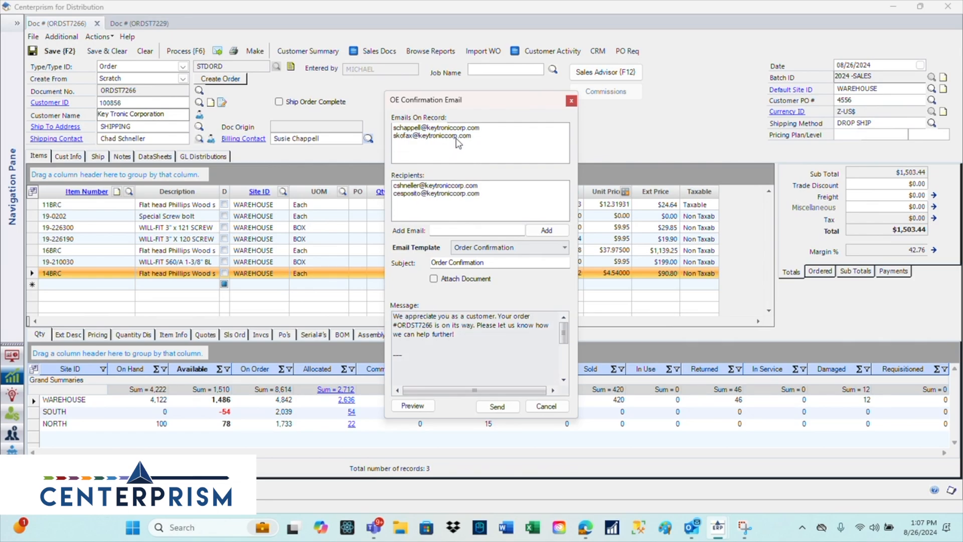
{"action": "double_click", "coordinate": [445, 193]}
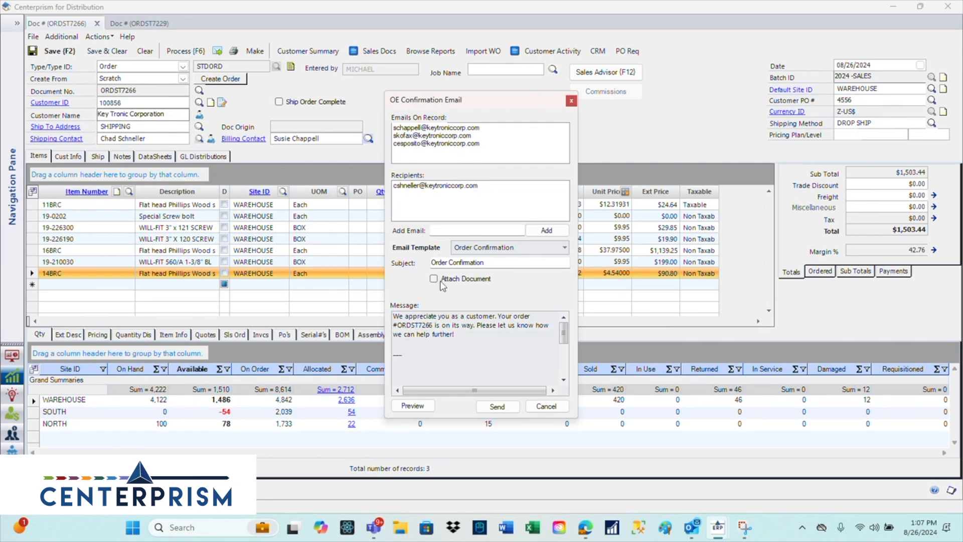
{"action": "left_click", "coordinate": [417, 408]}
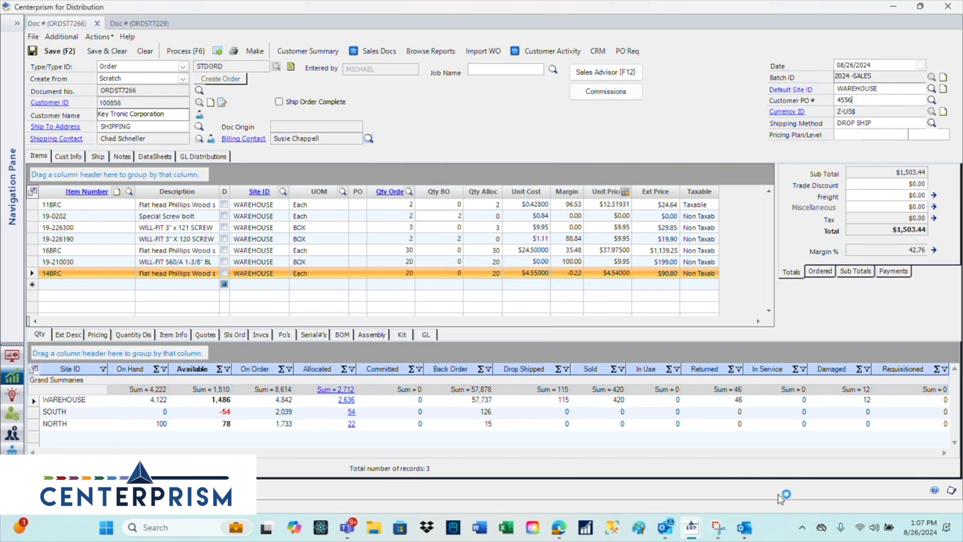
{"action": "left_click", "coordinate": [747, 530]}
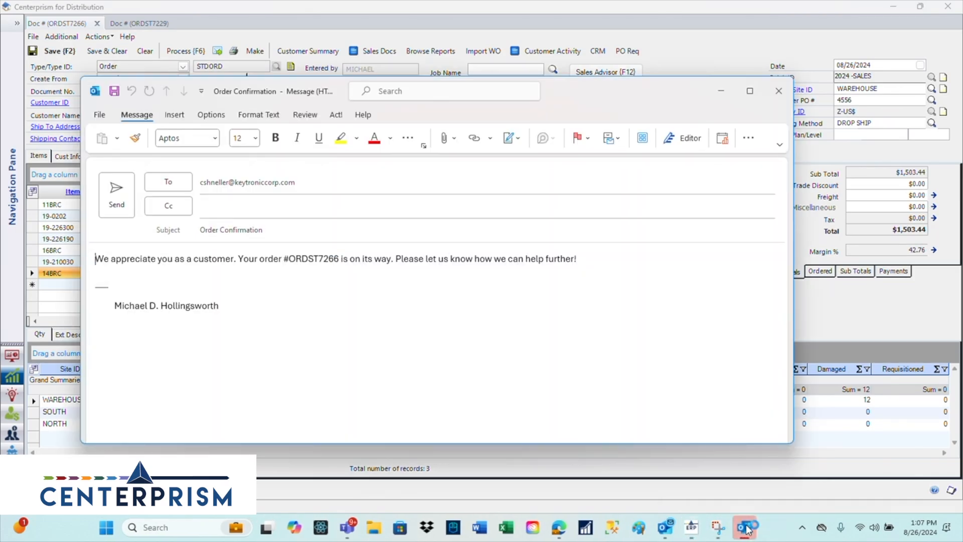
{"action": "left_click_drag", "start_coordinate": [568, 98], "coordinate": [656, 89]}
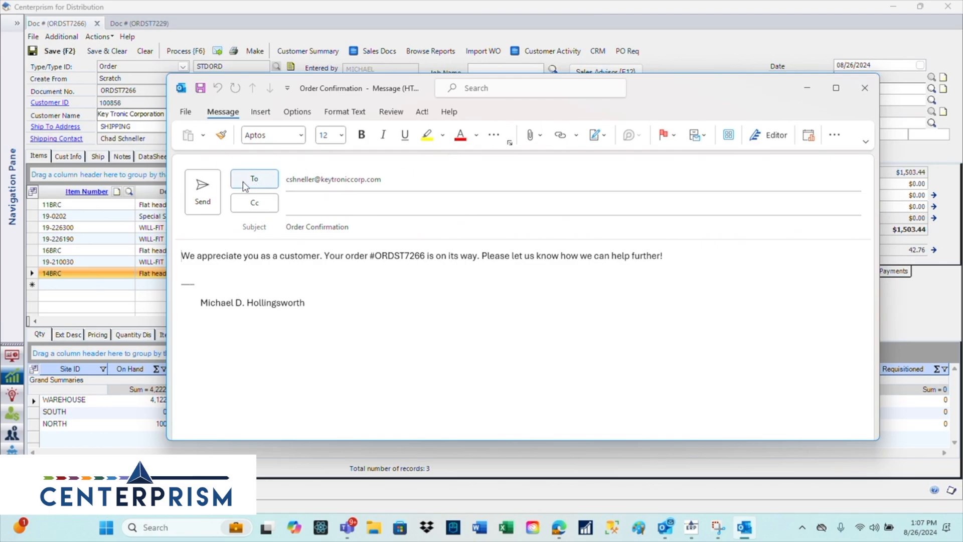
{"action": "left_click", "coordinate": [203, 184]}
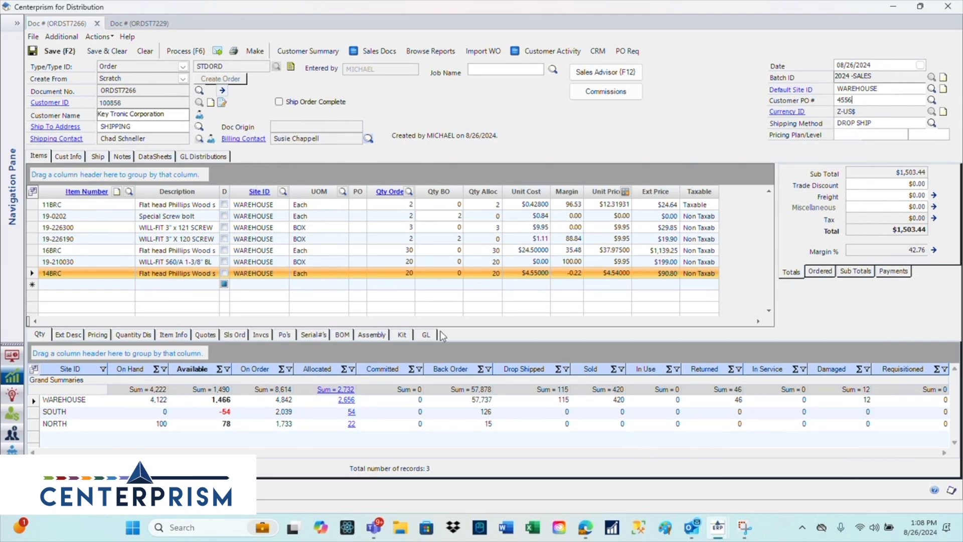
- Open the customer's CRM contact record and view the note logged for the 8/26/2024 order confirmation email
{"action": "mouse_move", "coordinate": [691, 534]}
{"action": "left_click", "coordinate": [599, 51]}
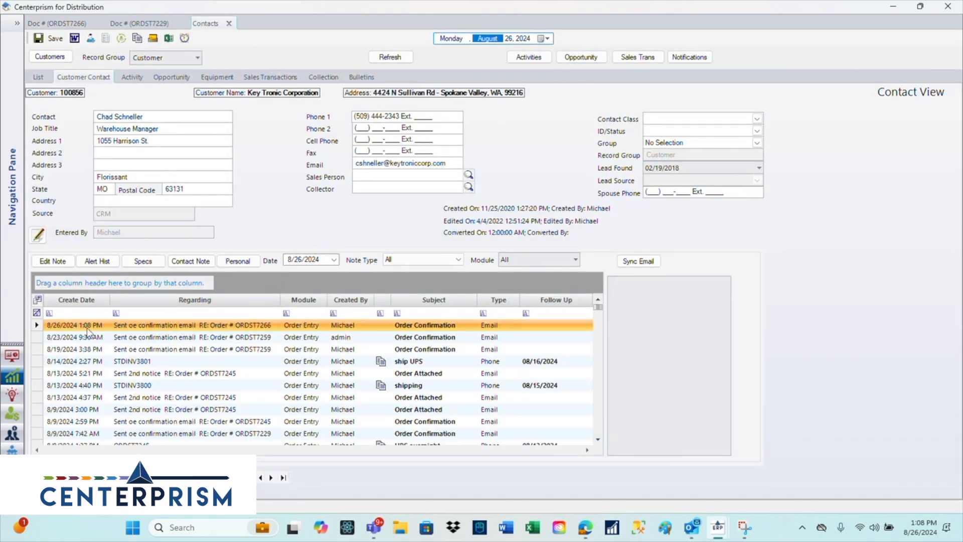
{"action": "left_click", "coordinate": [76, 326]}
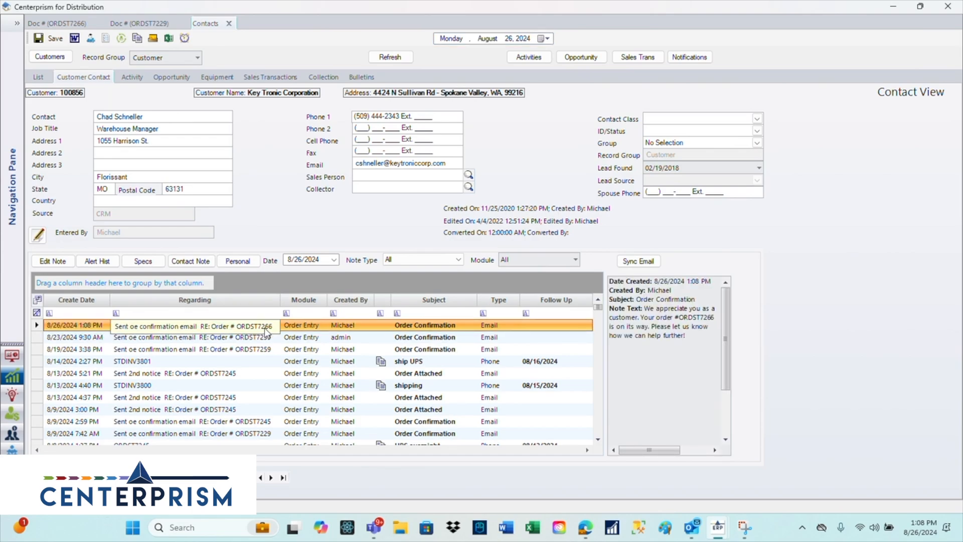
{"action": "left_click", "coordinate": [254, 349]}
{"action": "left_click", "coordinate": [257, 327]}
{"action": "double_click", "coordinate": [257, 330]}
{"action": "left_click", "coordinate": [667, 108]}
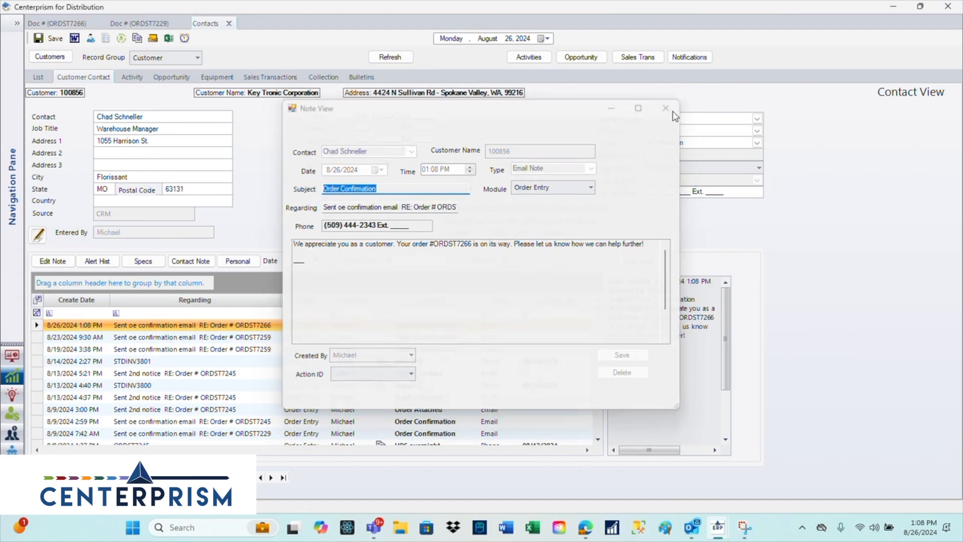
- On the other open sales order, write a phone call note with subject "rush" saying that the order needs to be rushed
{"action": "left_click", "coordinate": [132, 24]}
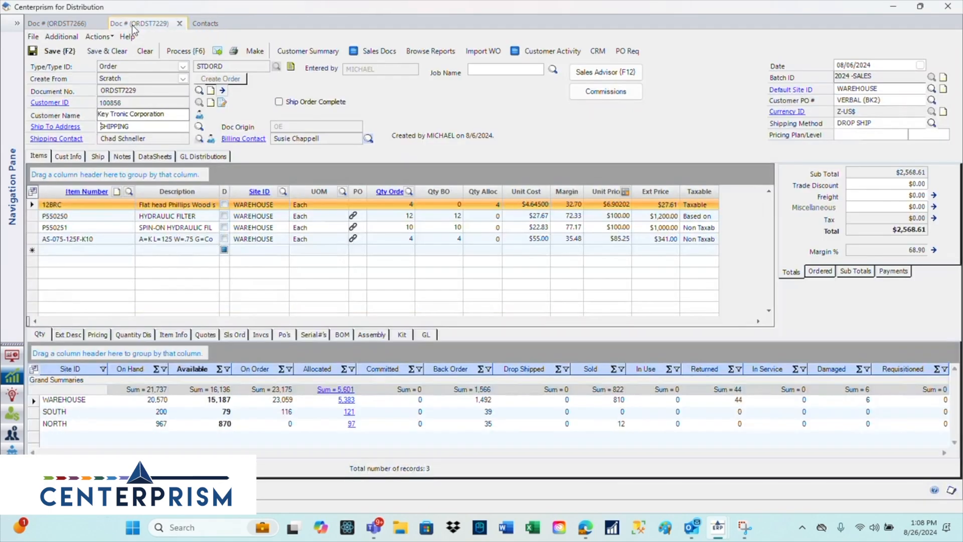
{"action": "left_click", "coordinate": [223, 103]}
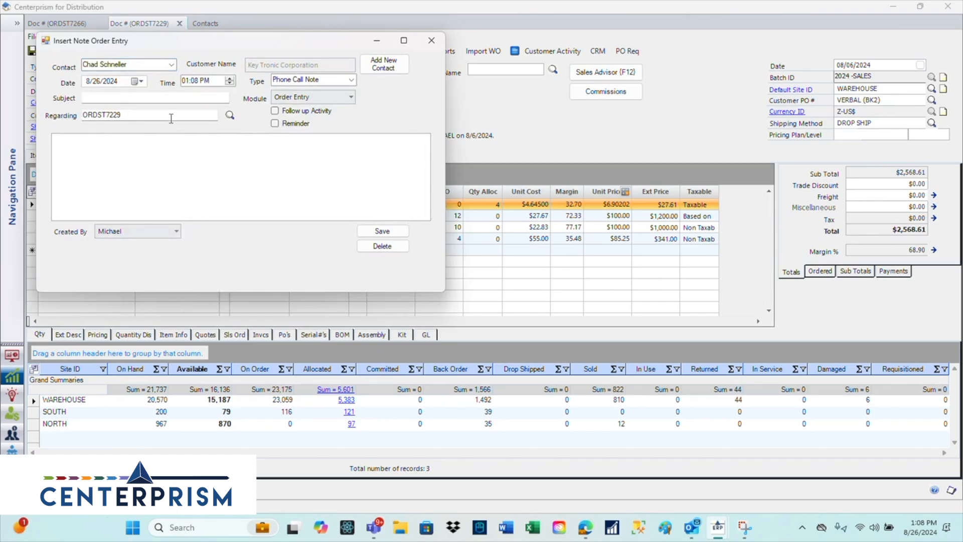
{"action": "left_click", "coordinate": [87, 99]}
{"action": "type", "text": "rush"}
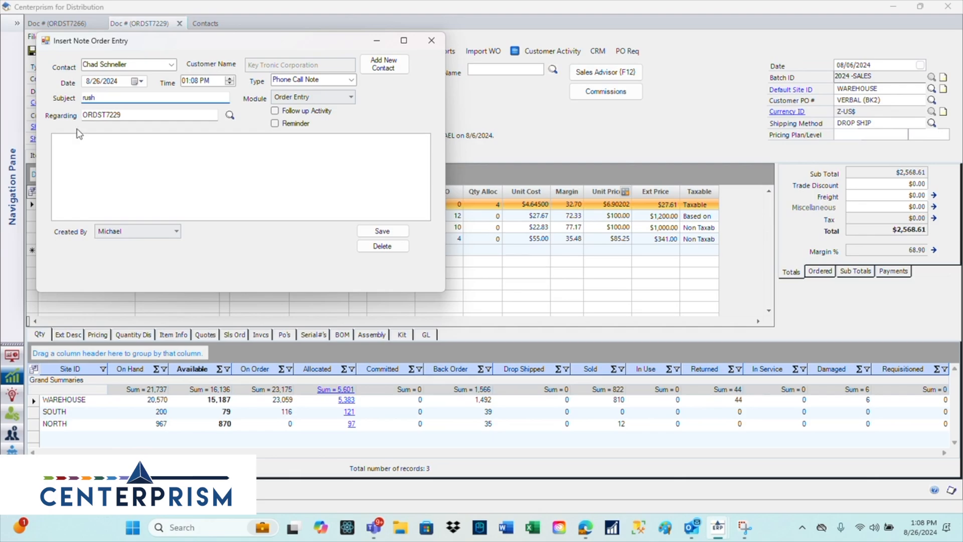
{"action": "left_click", "coordinate": [75, 140]}
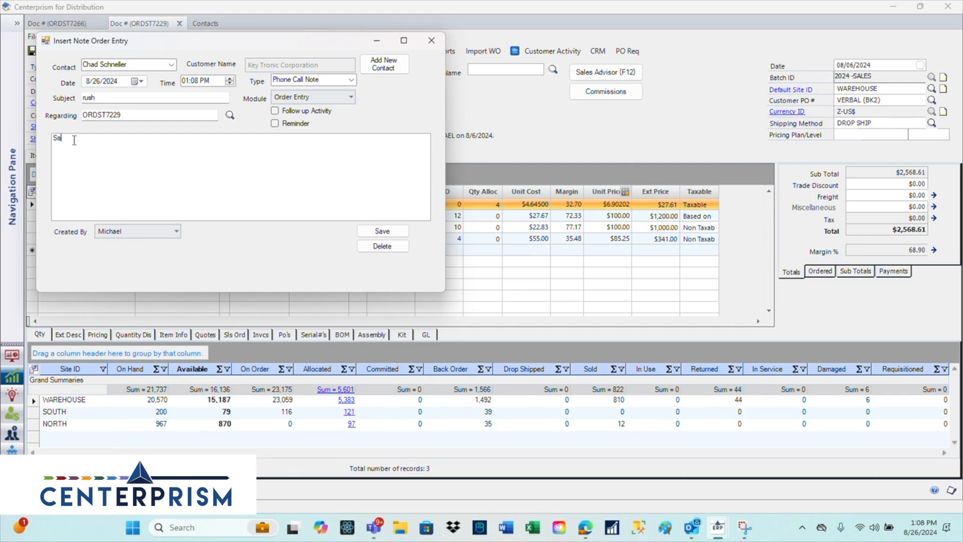
{"action": "type", "text": "Sabrina says that we need to rush the order...."}
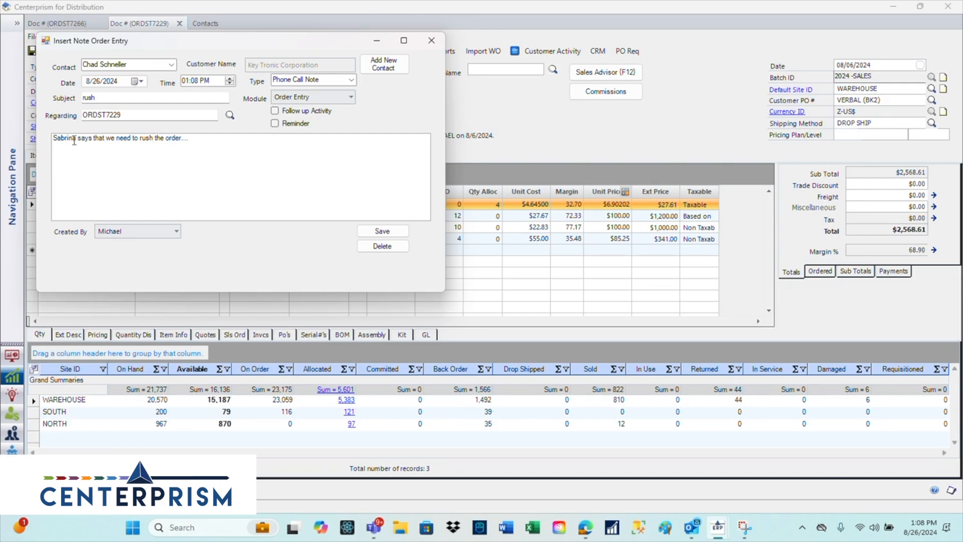
{"action": "type", "text": "238492384"}
{"action": "key", "text": "BackSpace"}
- Add a reminder dated 9/2/2024 to the rush note and save the note
{"action": "left_click", "coordinate": [275, 124]}
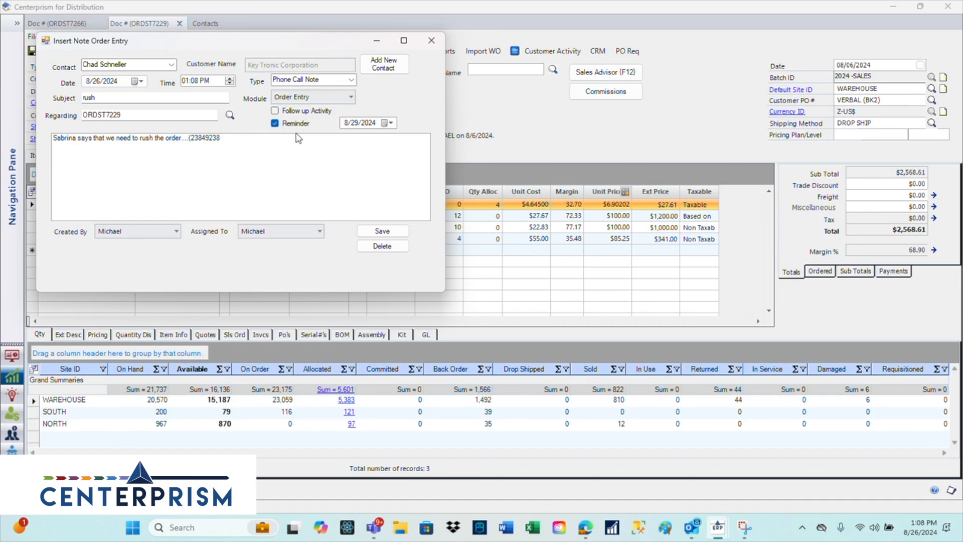
{"action": "left_click", "coordinate": [396, 124]}
{"action": "left_click", "coordinate": [372, 207]}
{"action": "left_click", "coordinate": [381, 231]}
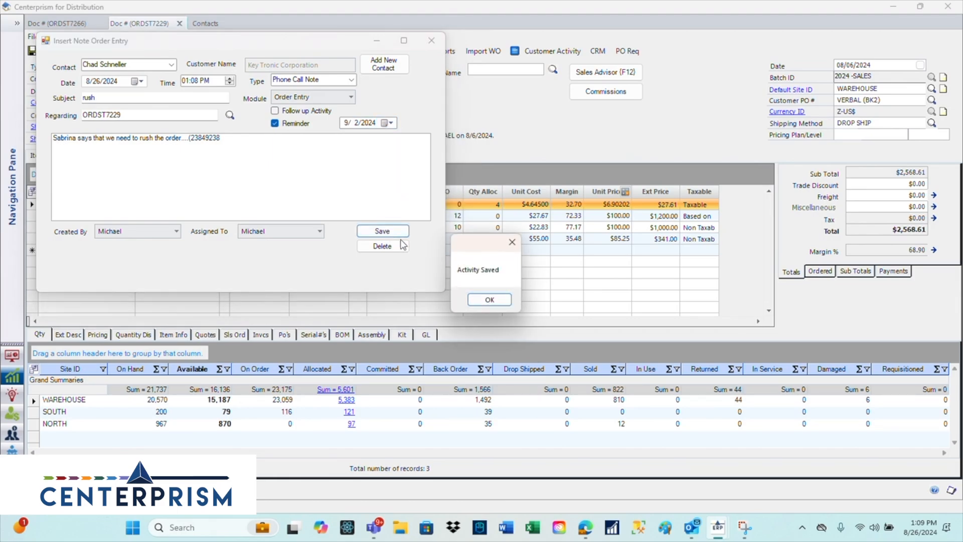
{"action": "left_click", "coordinate": [486, 303]}
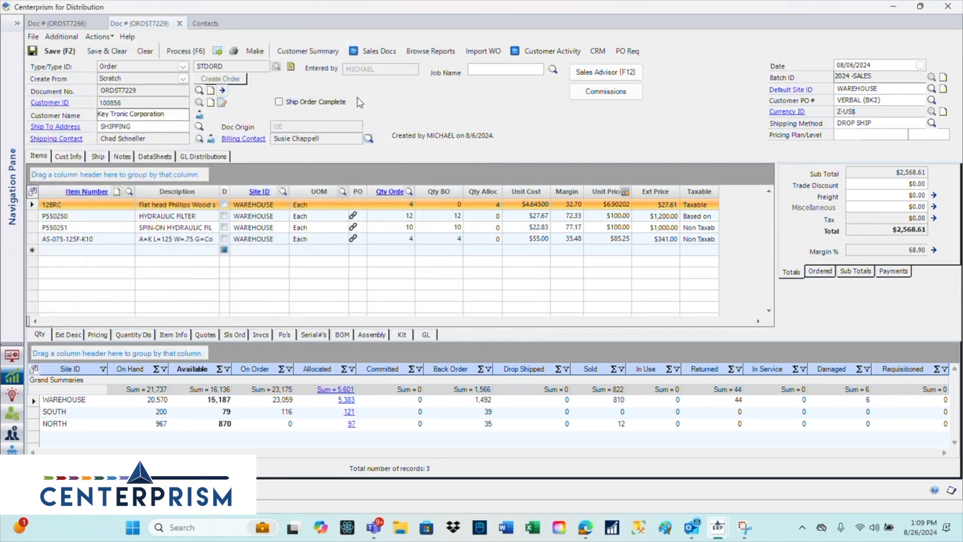
- Open the customer's CRM record from this order and view the saved rush note
{"action": "left_click", "coordinate": [598, 51]}
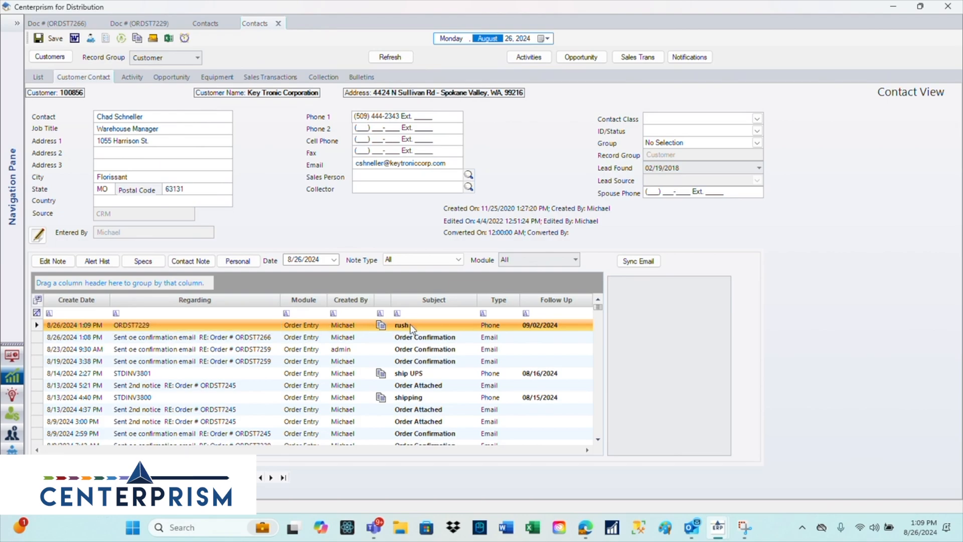
{"action": "double_click", "coordinate": [448, 324]}
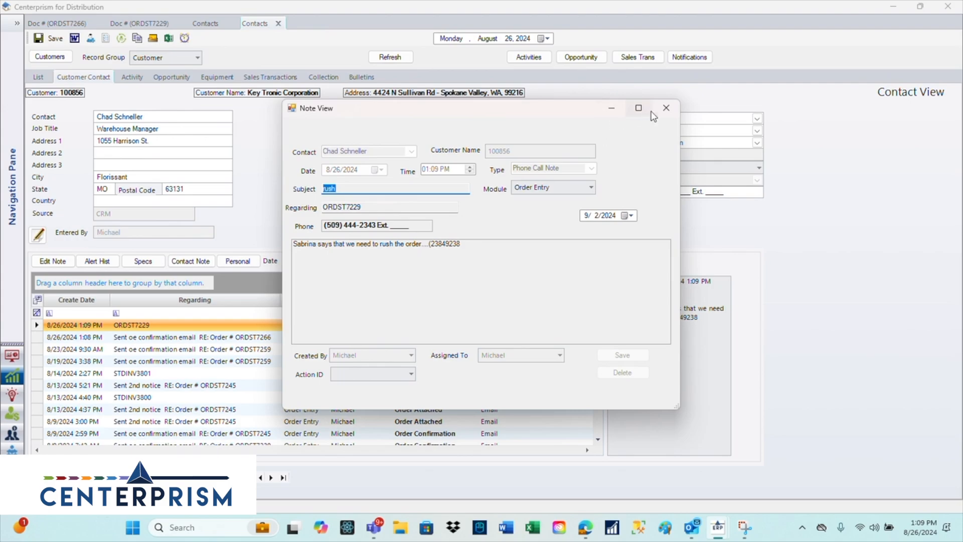
{"action": "left_click", "coordinate": [665, 108]}
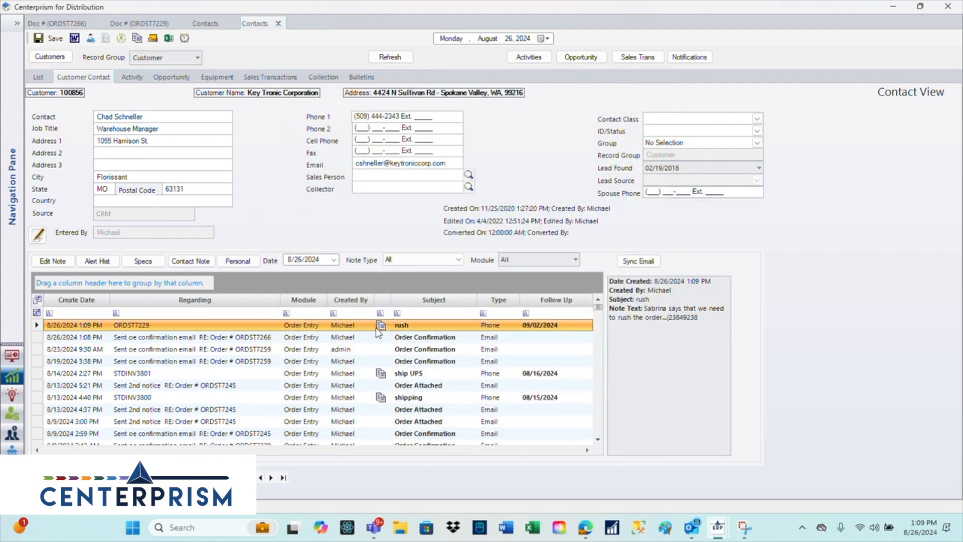
- Open the CRM activities list and view the details of the scheduled rush reminder
{"action": "left_click", "coordinate": [522, 58]}
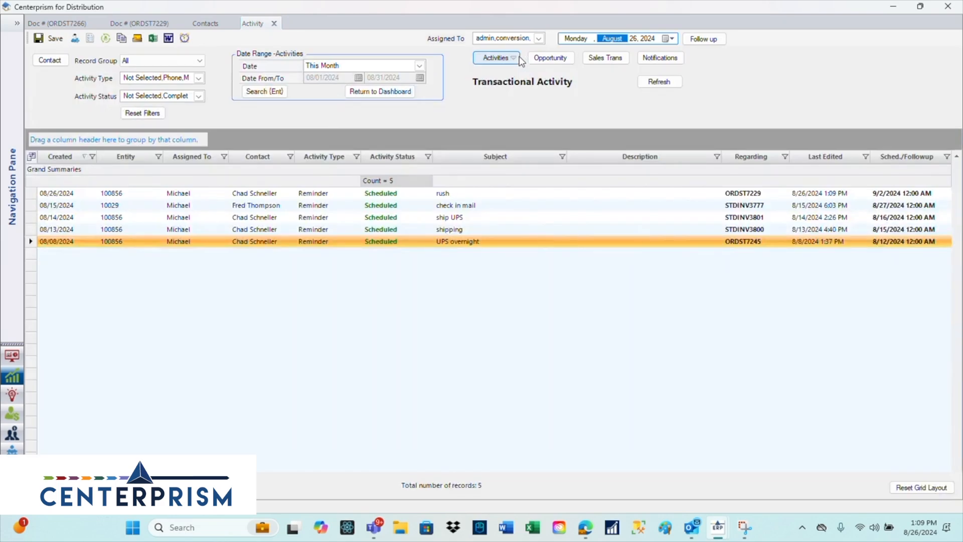
{"action": "left_click", "coordinate": [72, 194]}
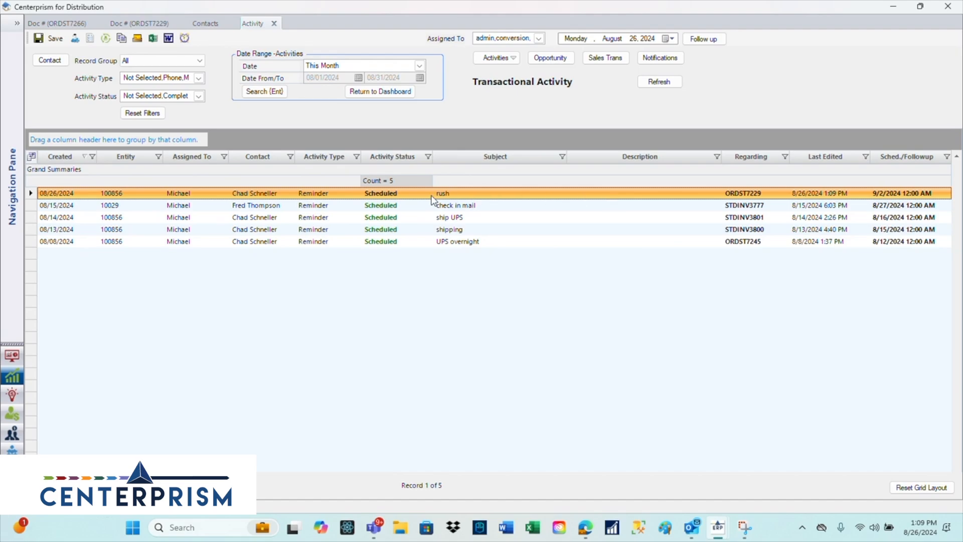
{"action": "left_click", "coordinate": [389, 196]}
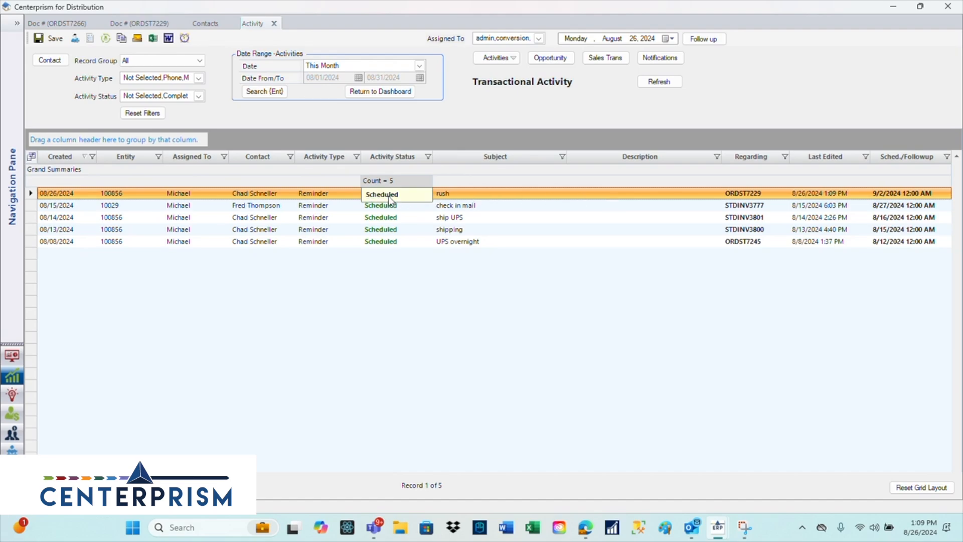
{"action": "left_click", "coordinate": [385, 206]}
{"action": "double_click", "coordinate": [384, 195]}
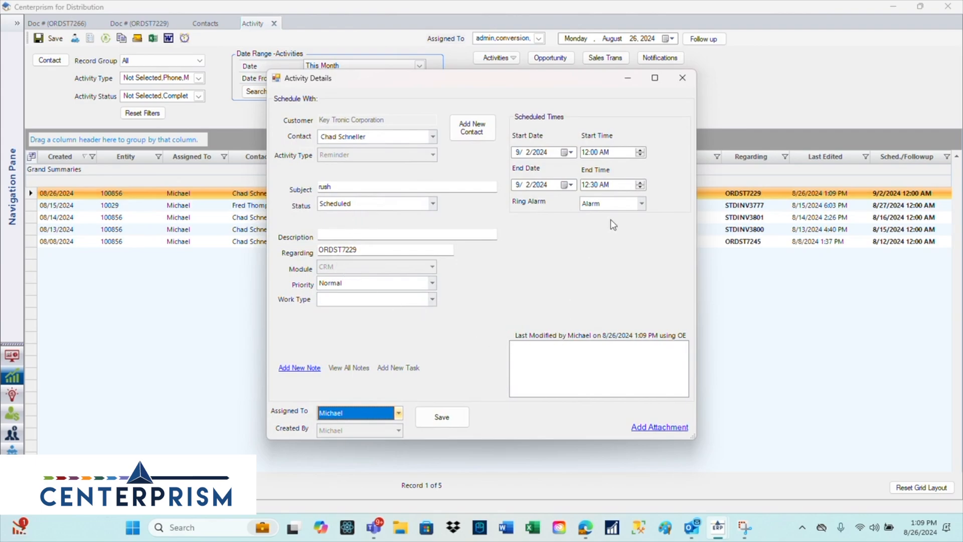
{"action": "left_click", "coordinate": [682, 78]}
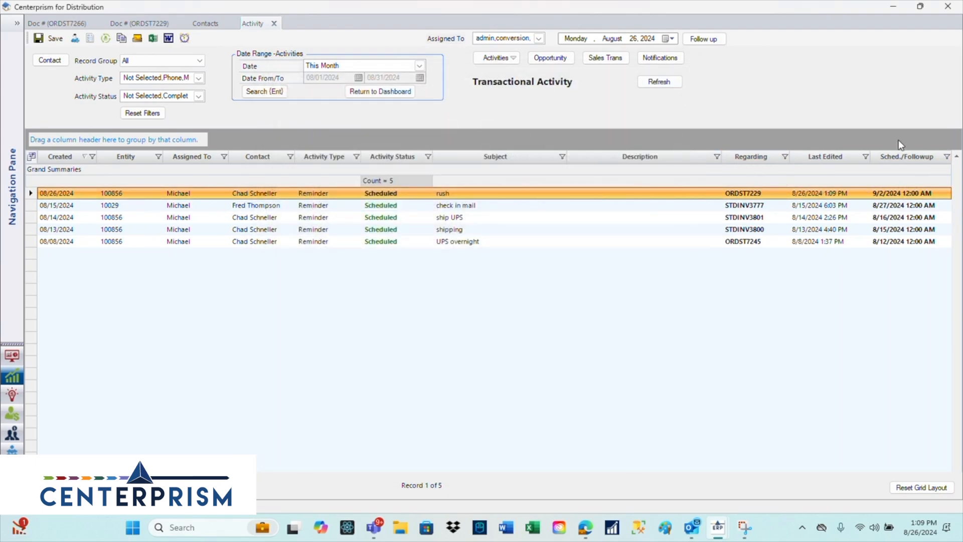
- Filter the activities to follow-ups due September 2, 2024, and restore the full list
{"action": "left_click", "coordinate": [673, 38]}
{"action": "left_click", "coordinate": [674, 39]}
{"action": "left_click", "coordinate": [673, 39]}
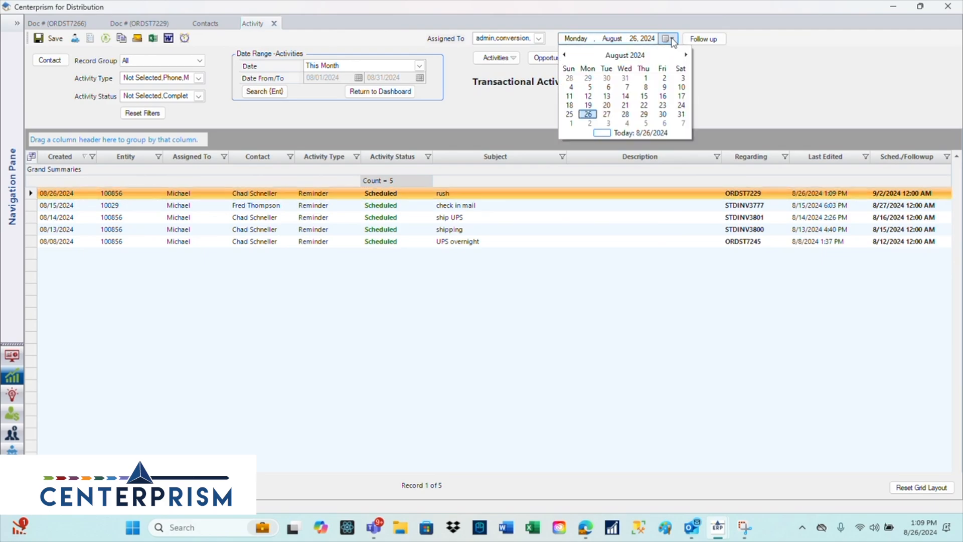
{"action": "left_click", "coordinate": [595, 125]}
{"action": "left_click", "coordinate": [709, 39]}
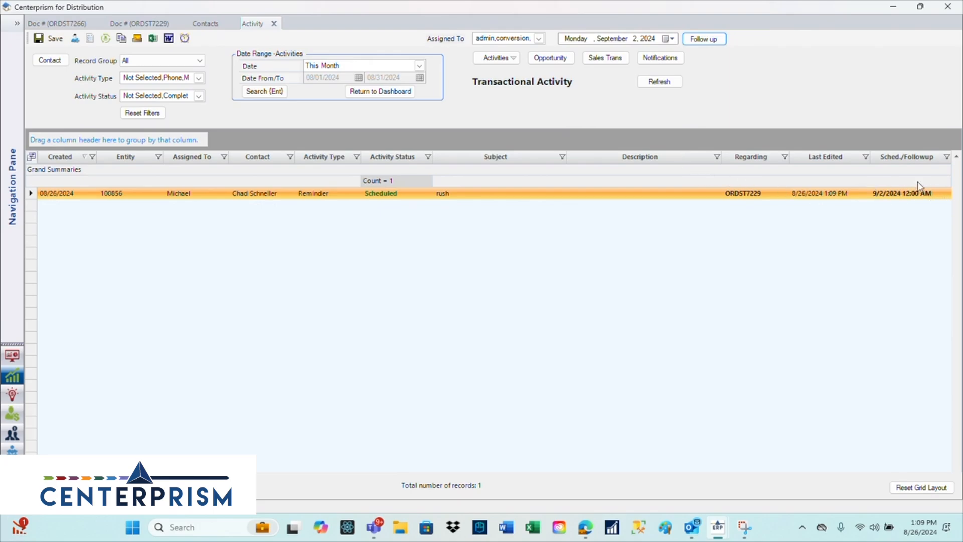
{"action": "left_click", "coordinate": [715, 42]}
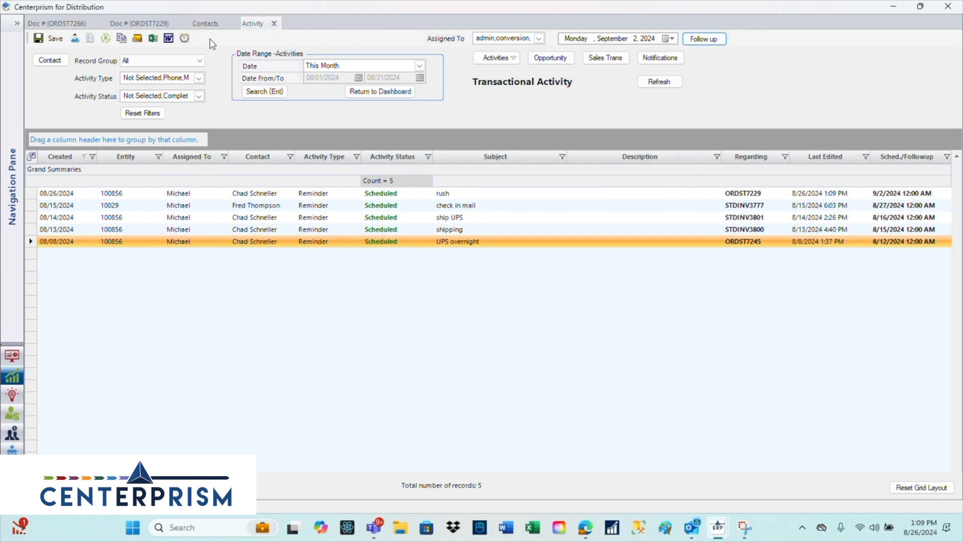
- Search the activities with the date range set to YTD
{"action": "left_click", "coordinate": [420, 66]}
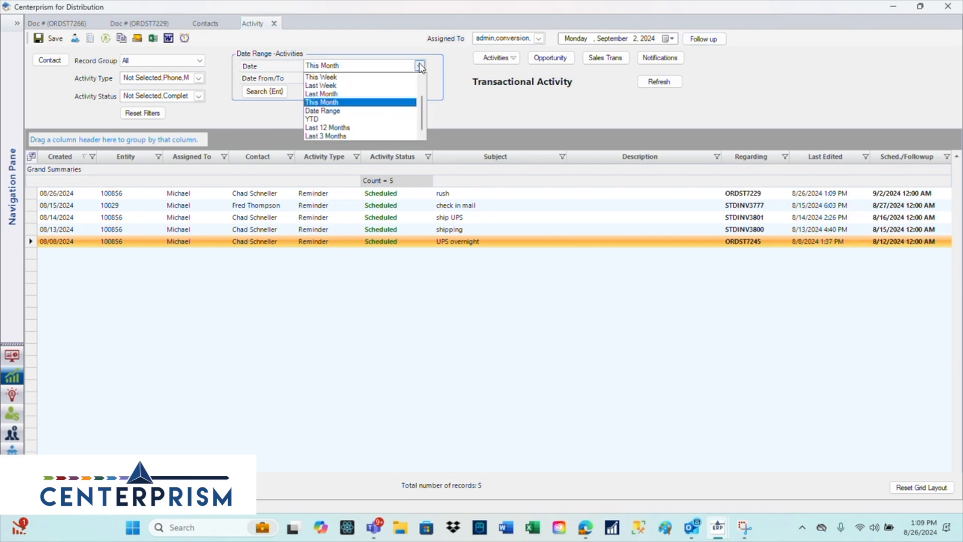
{"action": "left_click", "coordinate": [367, 120]}
{"action": "left_click", "coordinate": [262, 92]}
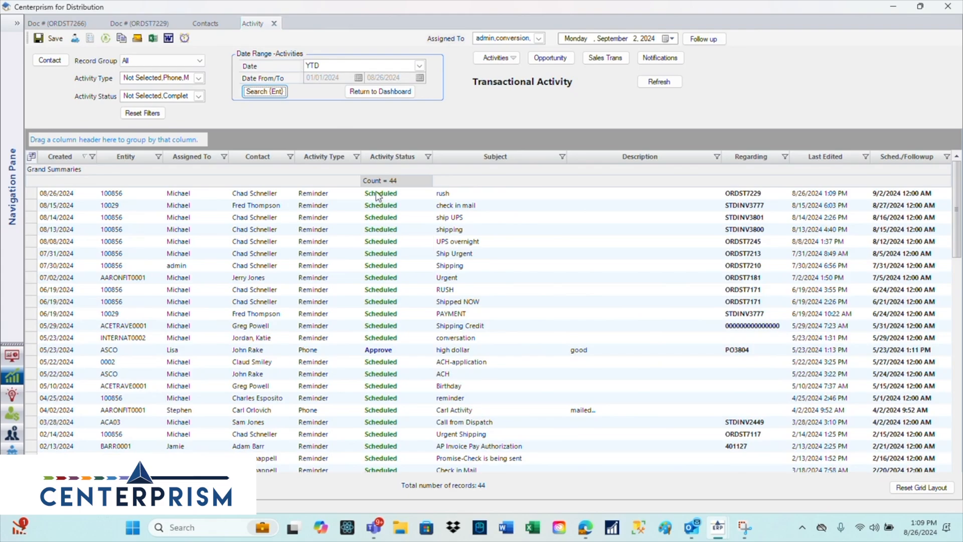
- Group the activity list by Activity Status and expand the Completed and Hold groups
{"action": "left_click_drag", "start_coordinate": [382, 160], "coordinate": [370, 141]}
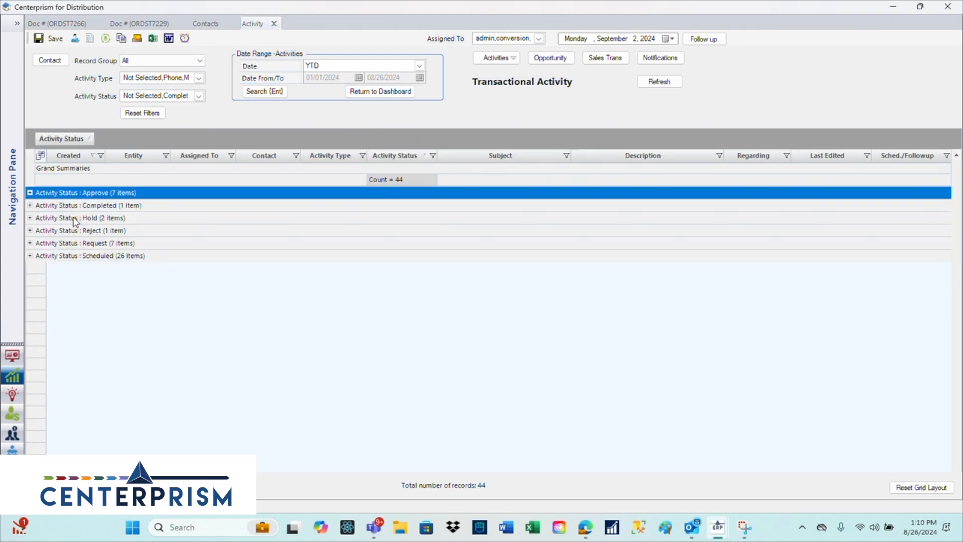
{"action": "left_click", "coordinate": [29, 205]}
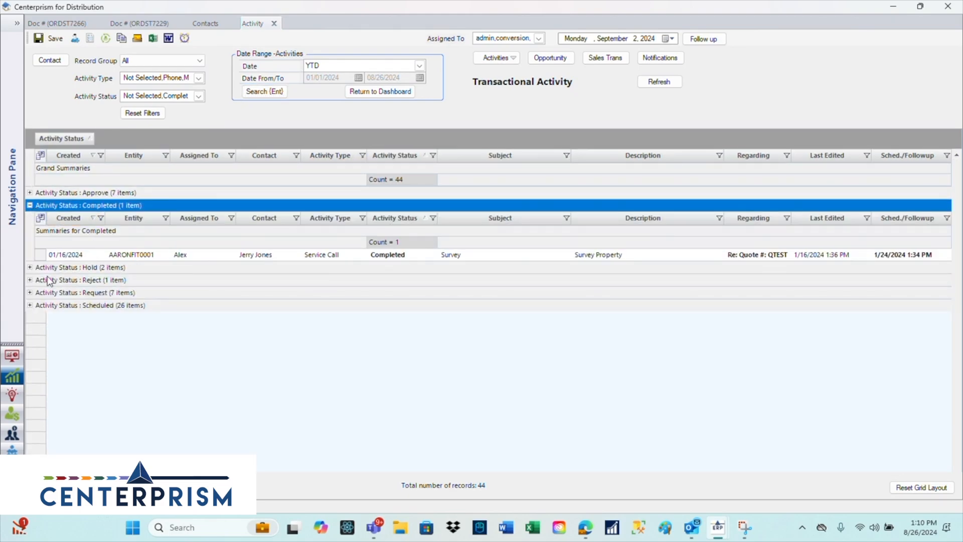
{"action": "left_click", "coordinate": [30, 267]}
{"action": "left_click", "coordinate": [30, 343]}
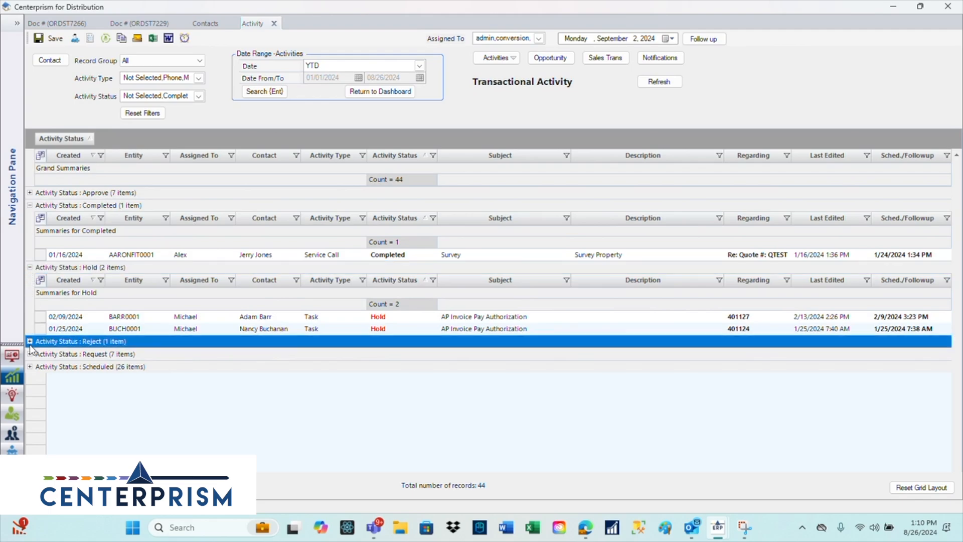
- Return to the customer's contact record, the earlier sales order dated 08/06/2024, and the new order dated 08/26/2024
{"action": "left_click", "coordinate": [215, 26]}
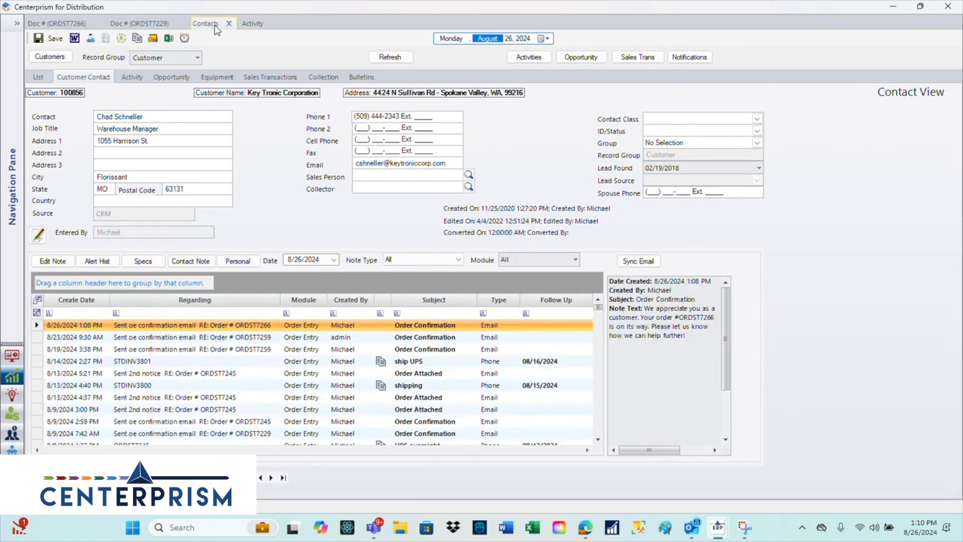
{"action": "left_click", "coordinate": [151, 24]}
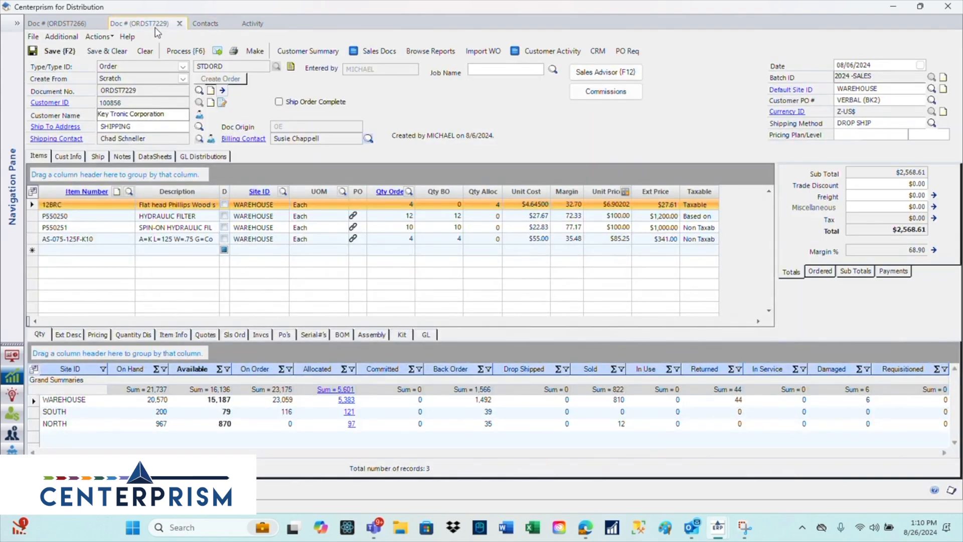
{"action": "left_click", "coordinate": [66, 24]}
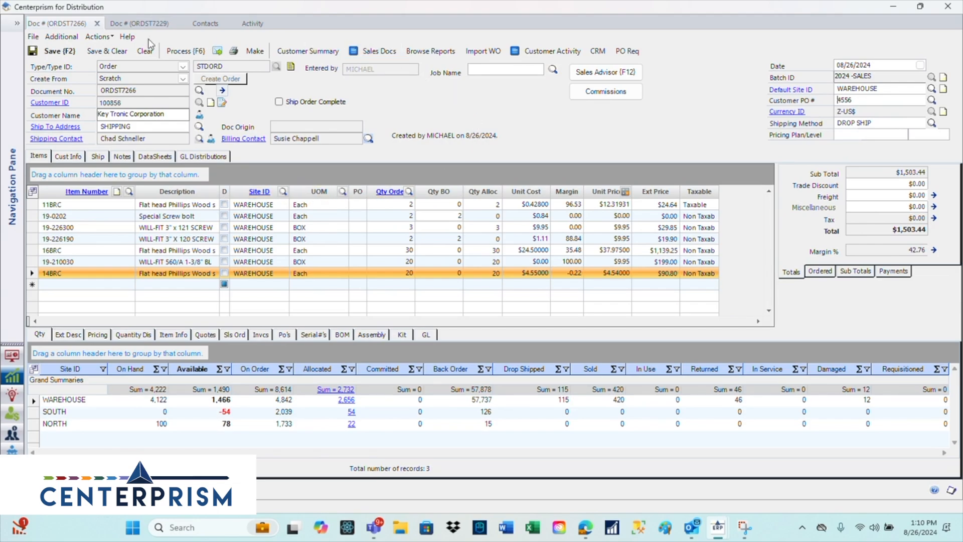
- Review the customer's contact record and its note history alongside the activity list, ending on the contact record
{"action": "left_click", "coordinate": [206, 24]}
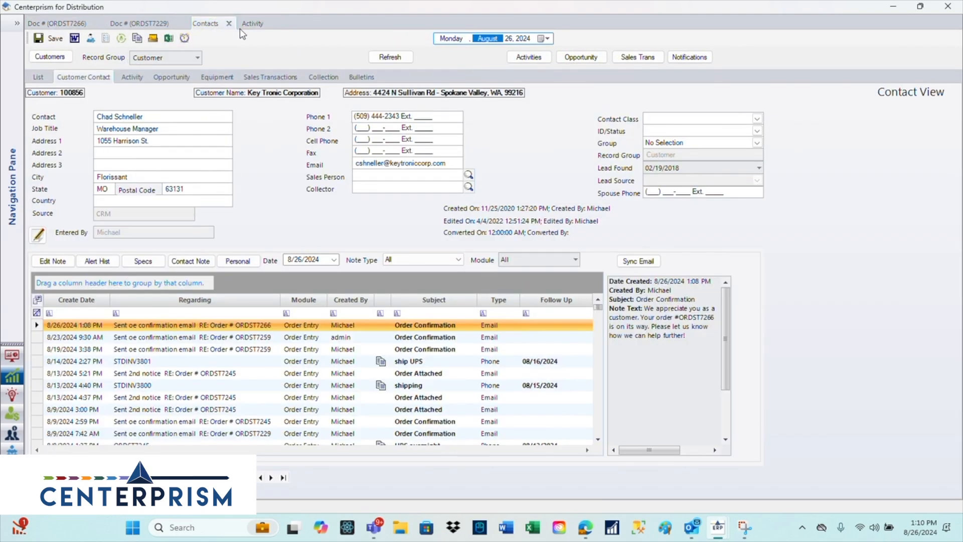
{"action": "left_click", "coordinate": [254, 24]}
{"action": "left_click", "coordinate": [201, 26]}
{"action": "left_click", "coordinate": [252, 25]}
{"action": "left_click", "coordinate": [207, 24]}
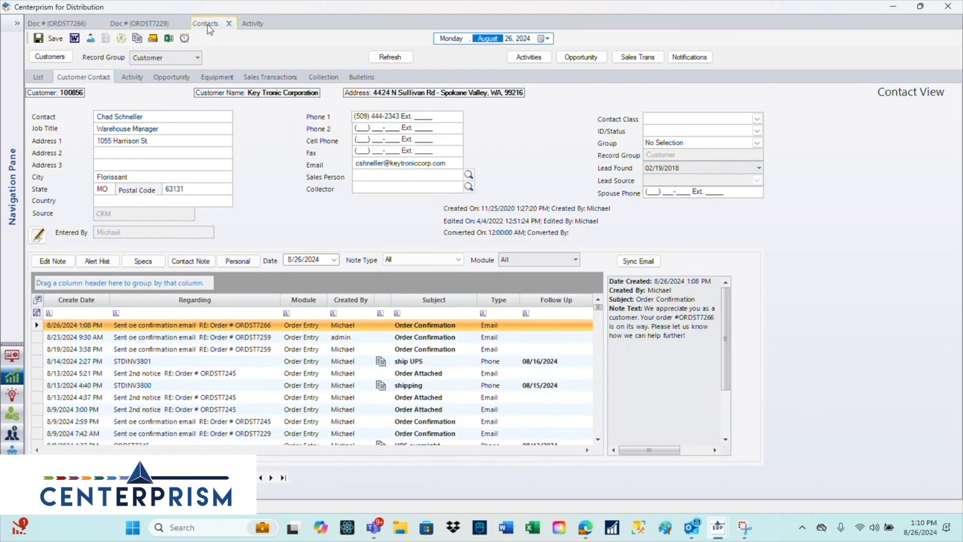